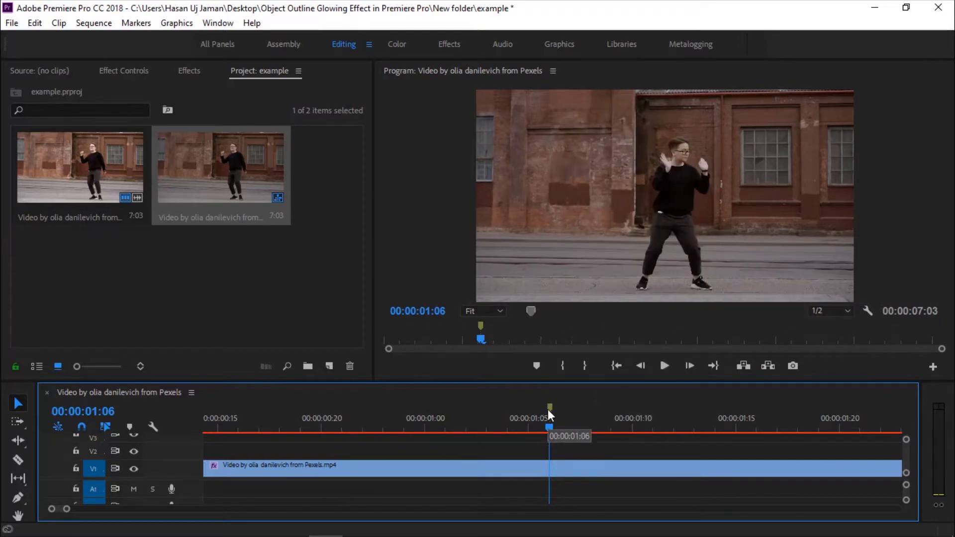
# Step: Look through the frames around the green marker and return the playhead to the marker at 00:00:01:06
pyautogui.moveTo(551, 429); pyautogui.dragTo(741, 448)
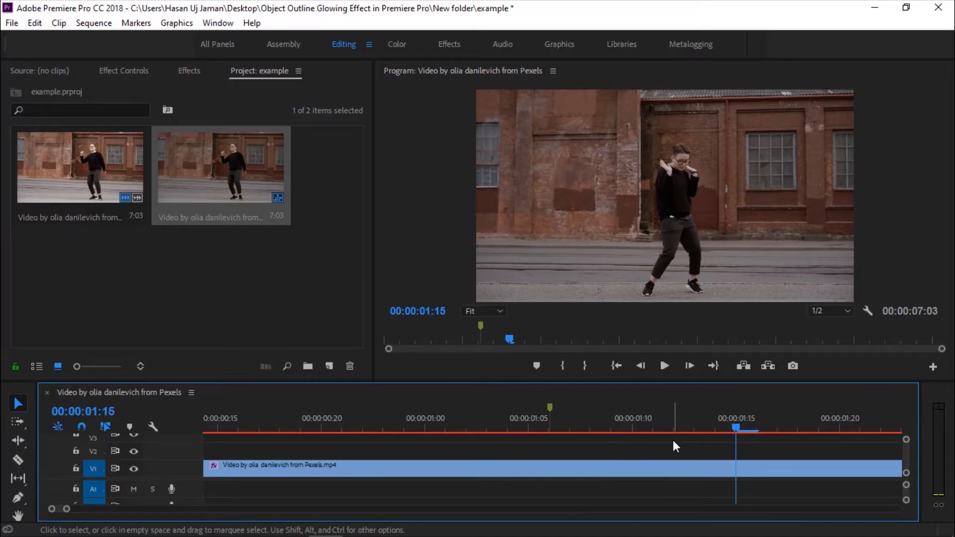
pyautogui.click(607, 426)
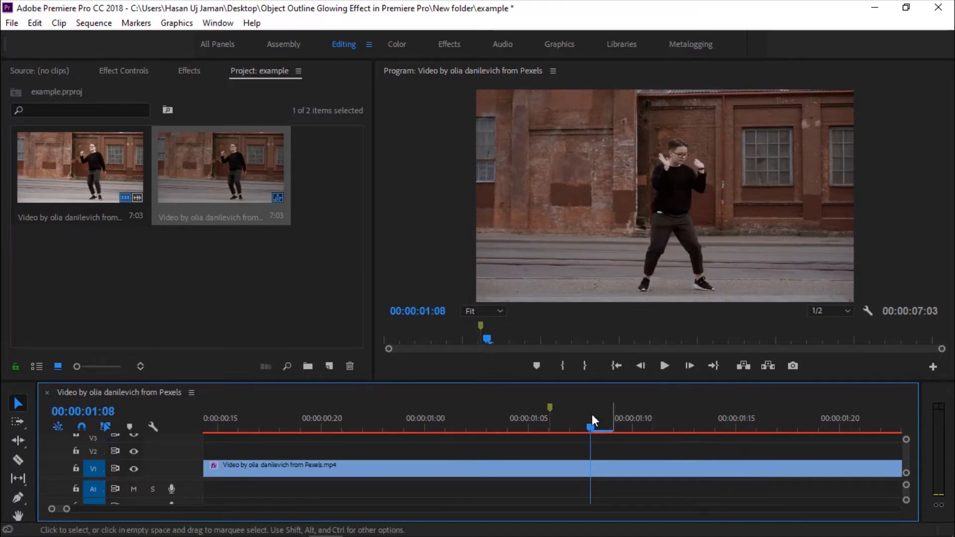
pyautogui.click(551, 407)
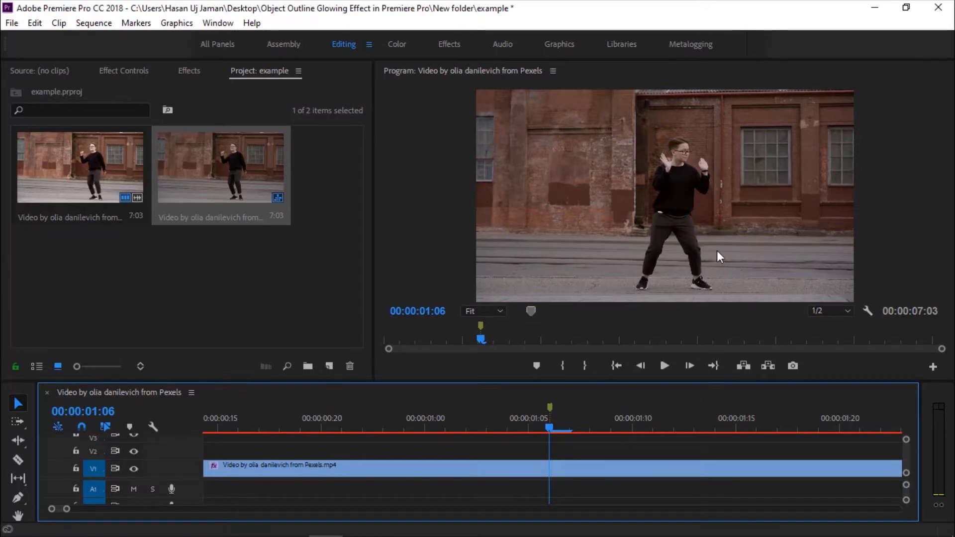
# Step: Export the frame at the marker as a JPEG named "01 photo" into the Videos folder
pyautogui.click(793, 365)
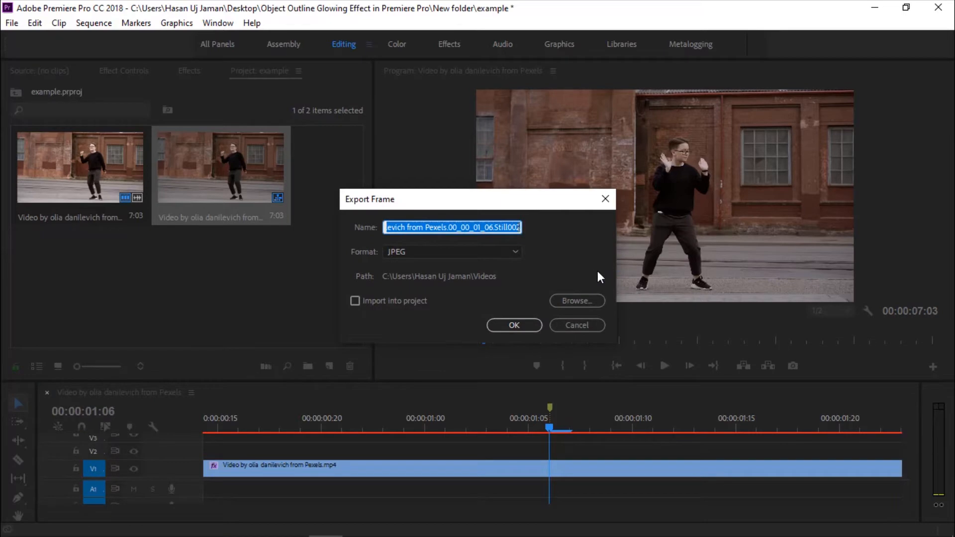
pyautogui.click(578, 300)
pyautogui.click(419, 367)
pyautogui.click(733, 513)
pyautogui.write('01 photo')
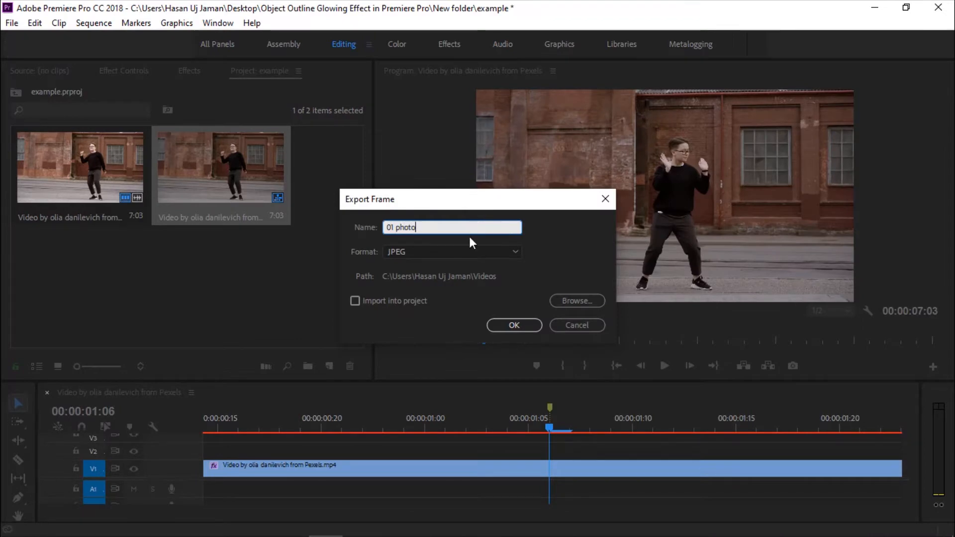
pyautogui.click(462, 252)
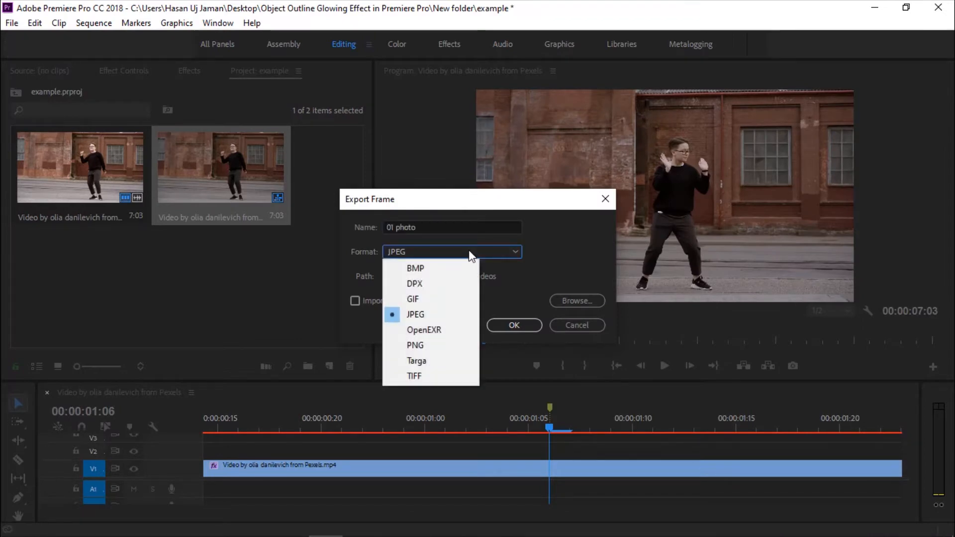
pyautogui.click(436, 317)
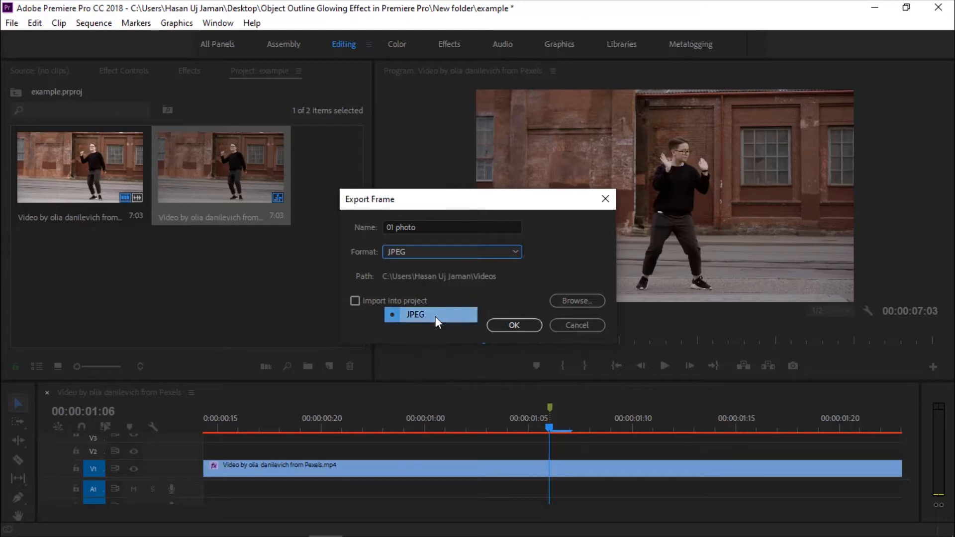
pyautogui.click(503, 324)
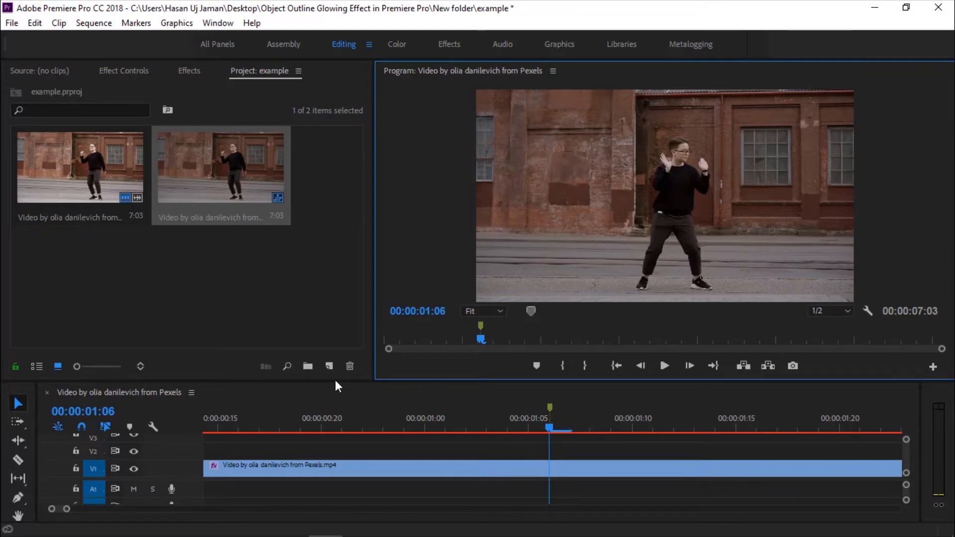
# Step: Switch to Photoshop and open the exported still 01 photo.jpg
pyautogui.click(255, 528)
pyautogui.click(40, 185)
pyautogui.click(167, 132)
pyautogui.click(356, 348)
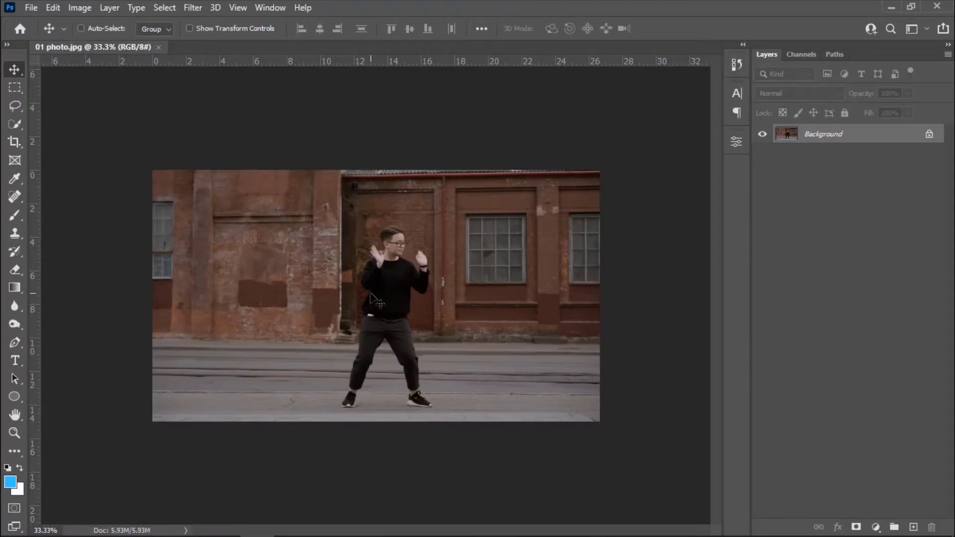
# Step: Brush a quick selection over the dancer's upper body and replace it with a Select Subject selection of the whole figure
pyautogui.moveTo(13, 123); pyautogui.dragTo(75, 133)
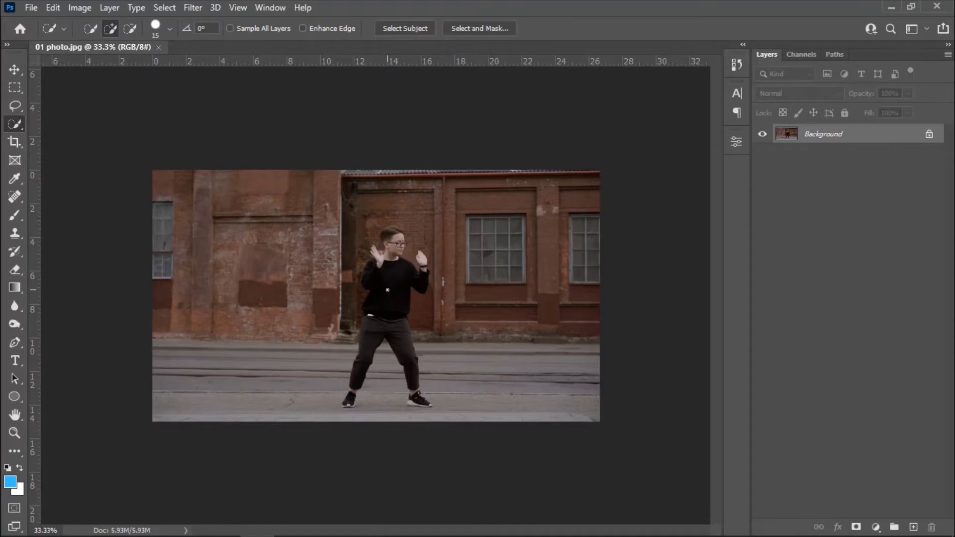
pyautogui.scroll(1, 395, 284)
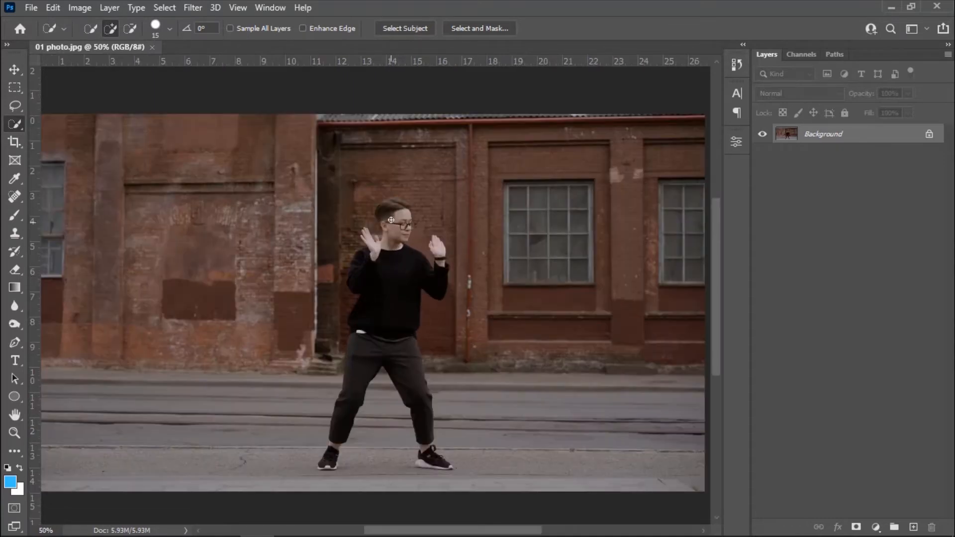
pyautogui.moveTo(392, 209)
pyautogui.mouseDown()
pyautogui.moveTo(430, 294)
pyautogui.moveTo(403, 318)
pyautogui.moveTo(413, 325)
pyautogui.mouseUp()
pyautogui.click(393, 30)
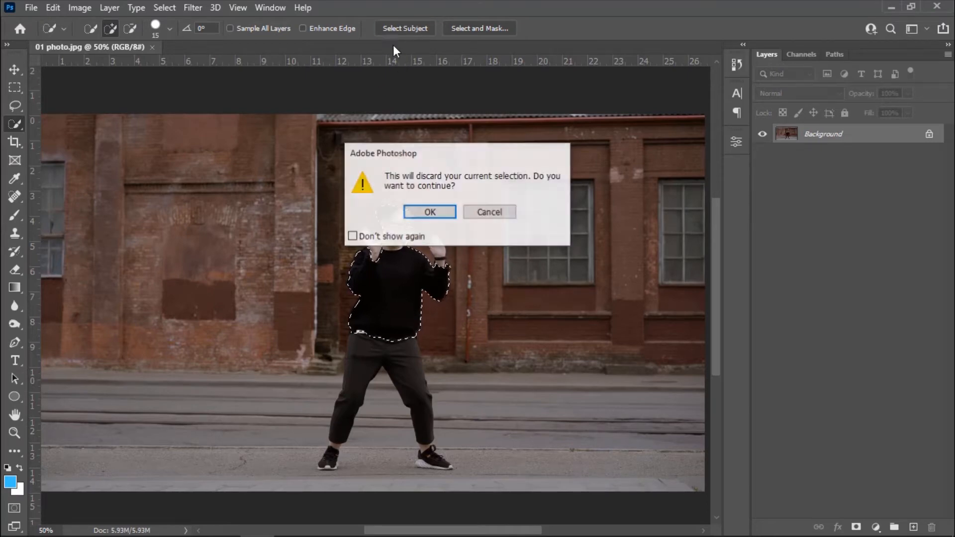
pyautogui.click(429, 213)
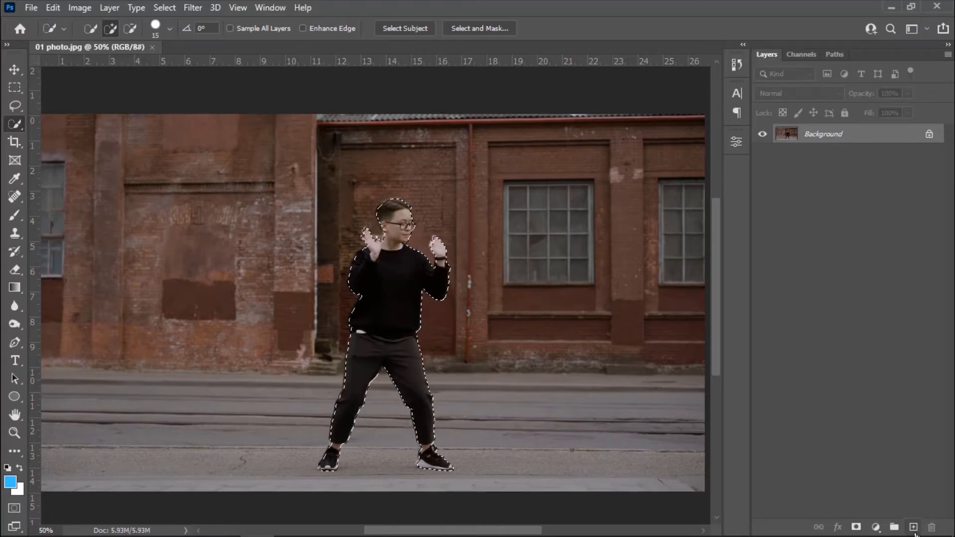
# Step: Add a new layer above the background and set the foreground colour to white, ffffff
pyautogui.click(915, 529)
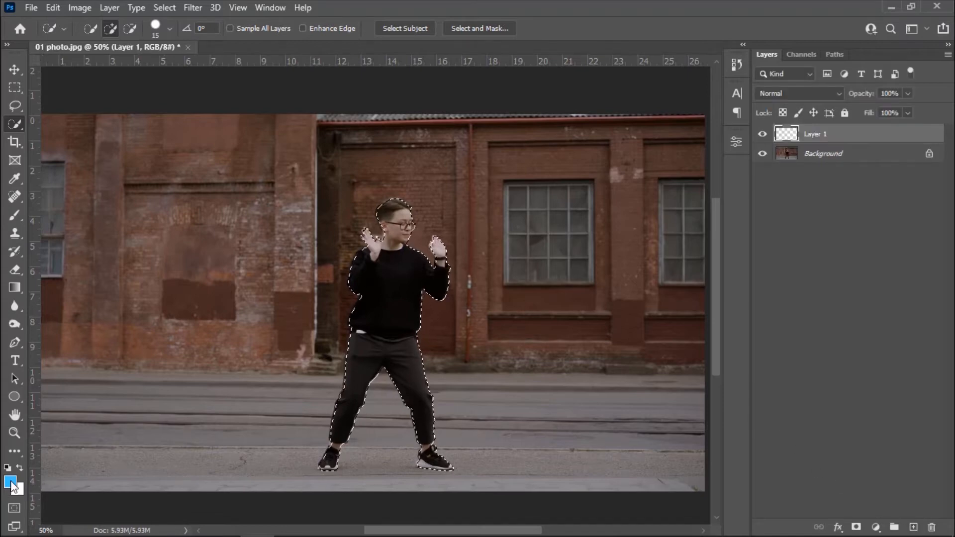
pyautogui.click(11, 482)
pyautogui.write('ffffff')
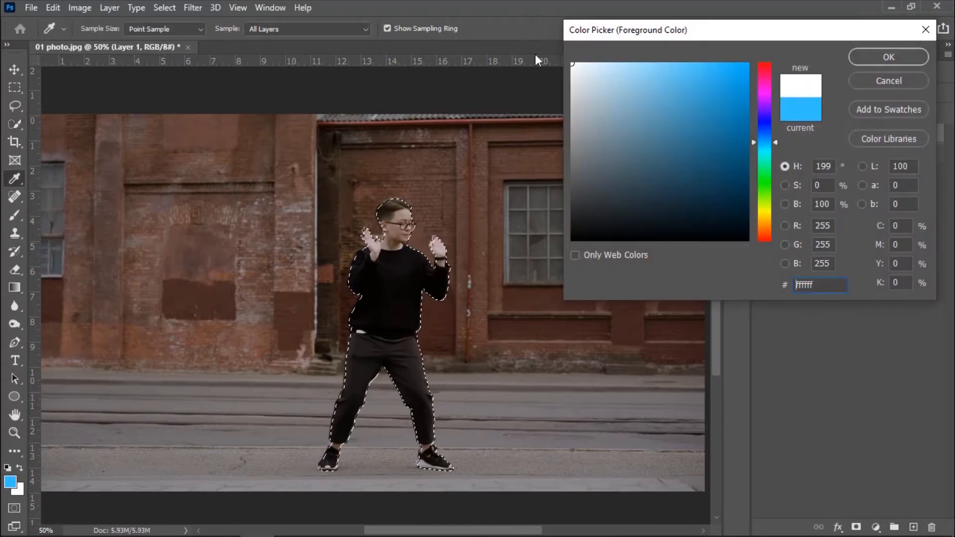
pyautogui.click(889, 58)
pyautogui.press('w')
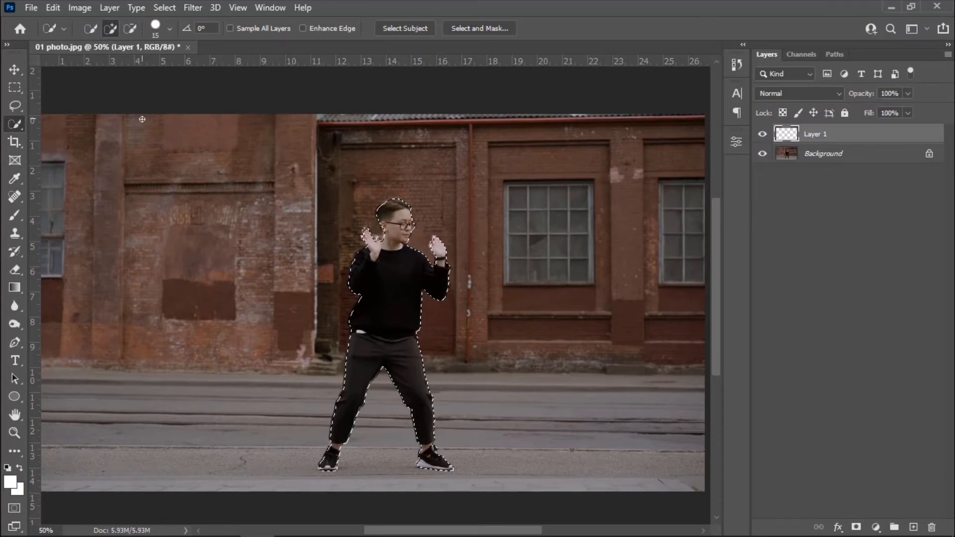
# Step: Stroke the dancer selection on Layer 1 in white, 5 px wide, located outside, at 100% opacity
pyautogui.click(53, 9)
pyautogui.click(115, 241)
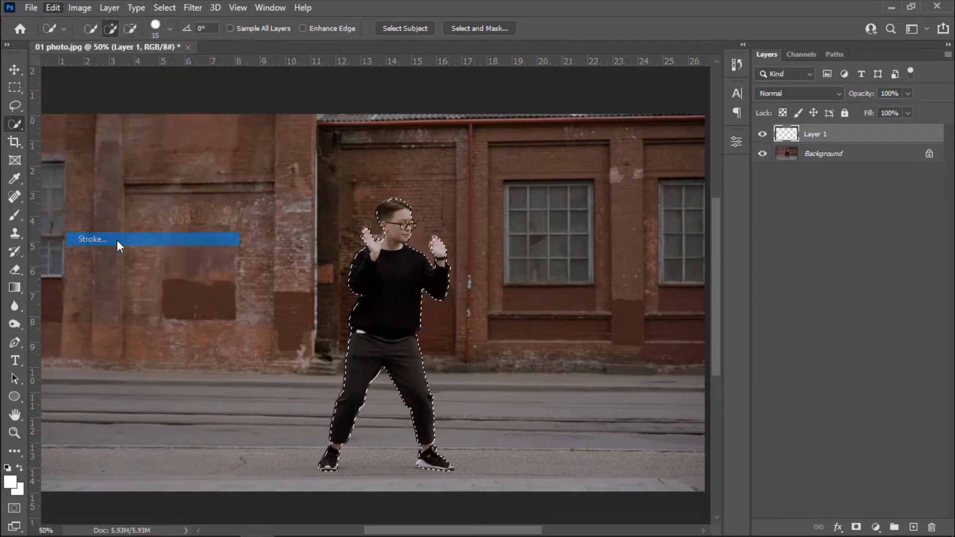
pyautogui.click(437, 131)
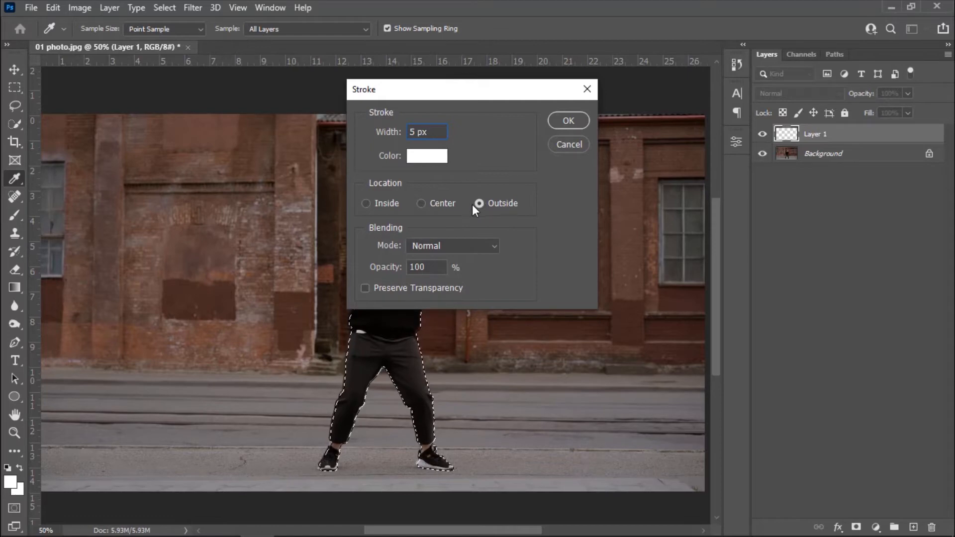
pyautogui.click(569, 121)
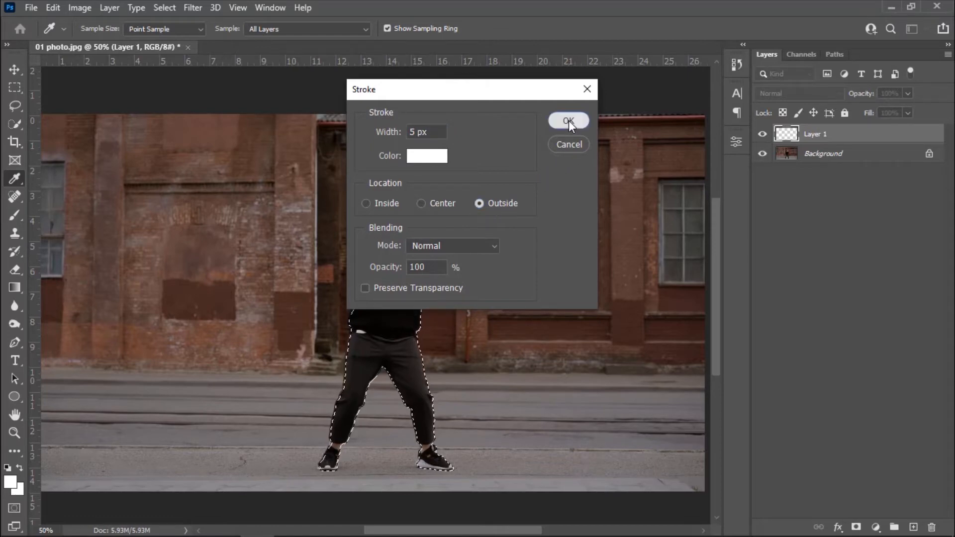
pyautogui.press('w')
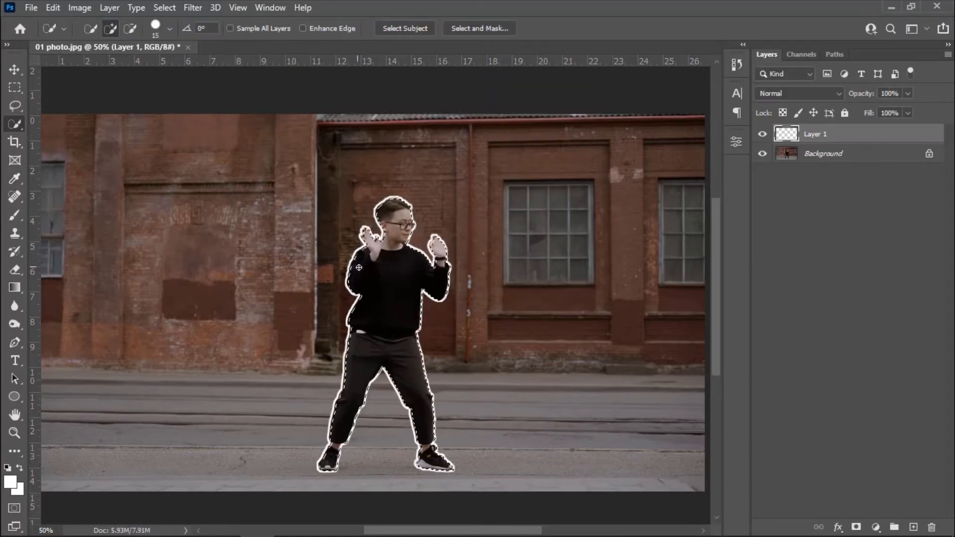
# Step: Add another new layer above Layer 1 and set the foreground colour to bright blue
pyautogui.click(913, 529)
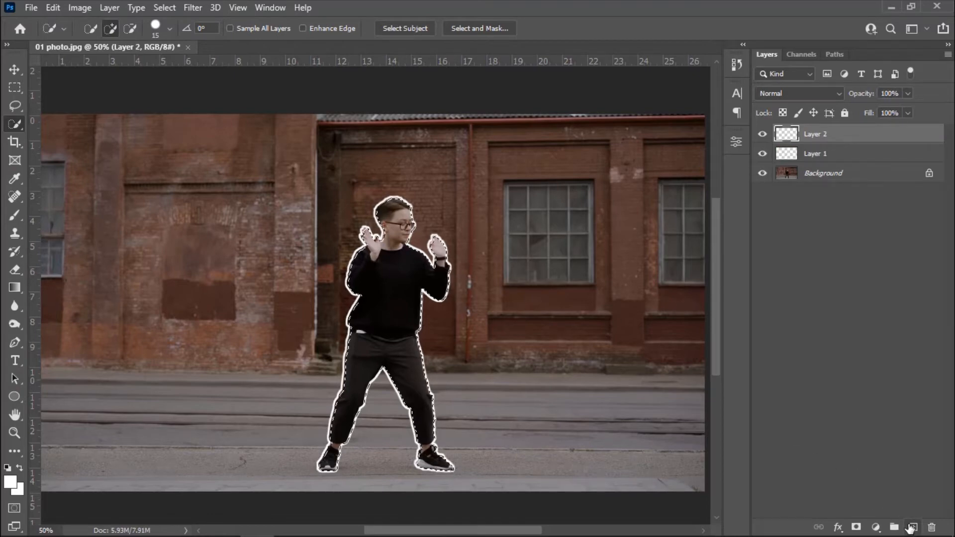
pyautogui.click(10, 482)
pyautogui.moveTo(667, 76); pyautogui.dragTo(725, 61)
pyautogui.click(861, 57)
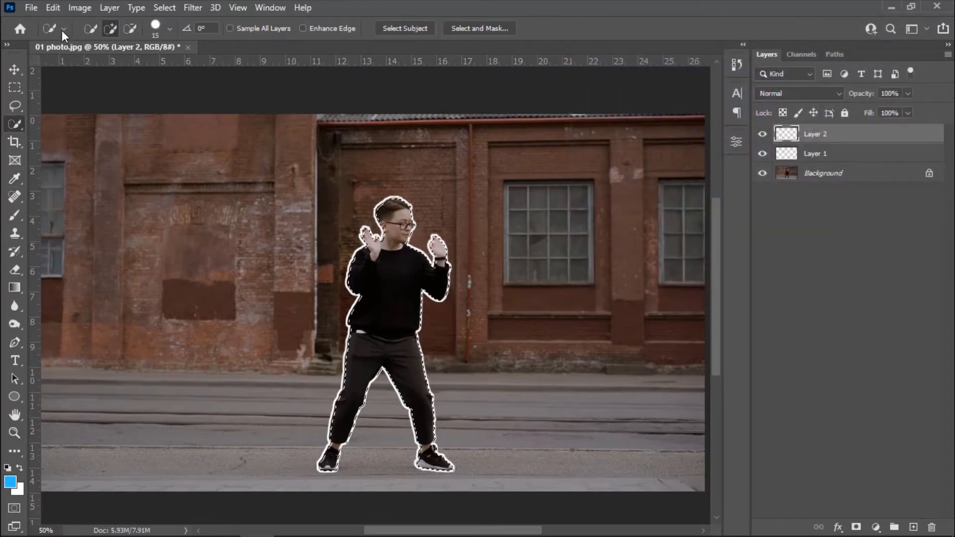
# Step: Stroke the dancer selection on Layer 2 with a 5 px blue line and deselect the figure
pyautogui.click(53, 8)
pyautogui.click(93, 239)
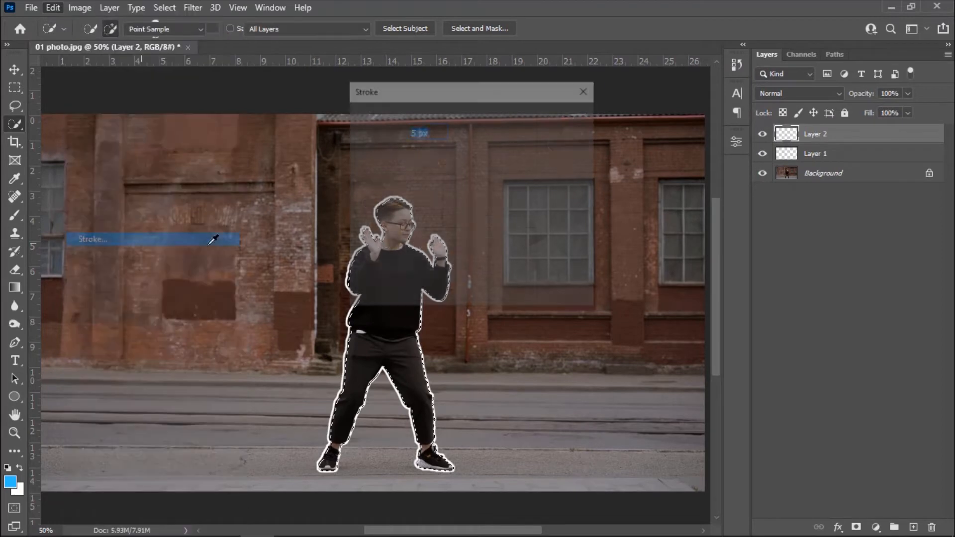
pyautogui.click(564, 121)
pyautogui.click(164, 8)
pyautogui.click(198, 45)
# Step: Move Layer 2 below Layer 1 and apply a Gaussian Blur with a radius of 8 pixels to it
pyautogui.moveTo(812, 134); pyautogui.dragTo(811, 158)
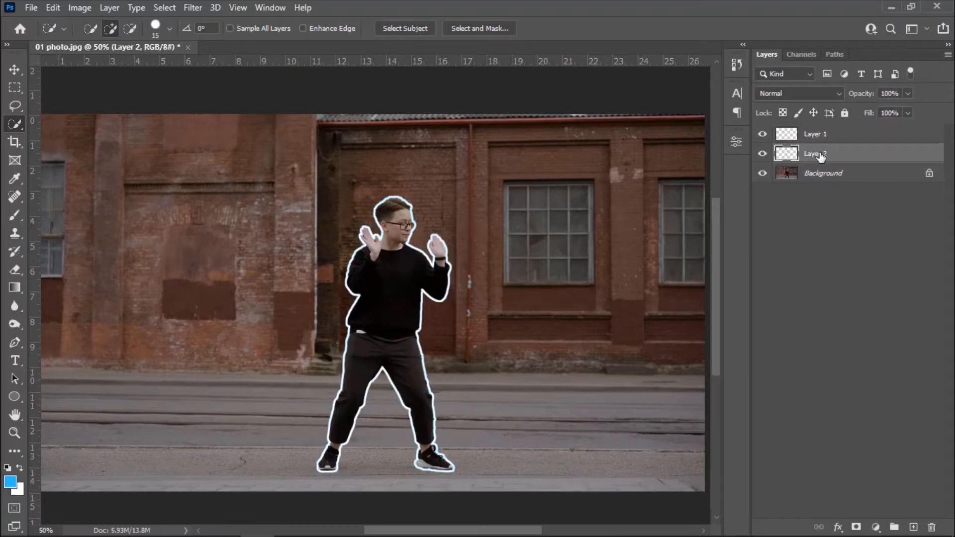
pyautogui.click(198, 7)
pyautogui.moveTo(216, 186)
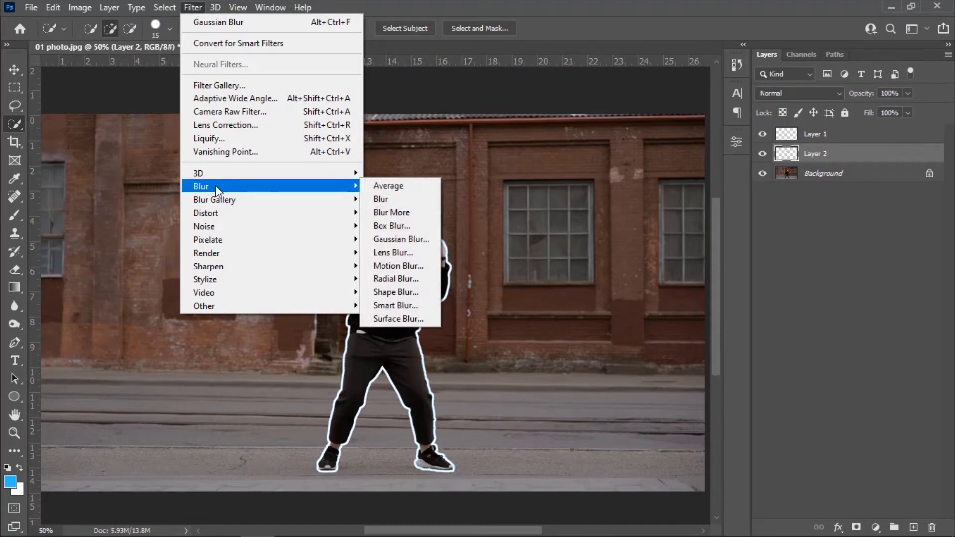
pyautogui.click(417, 239)
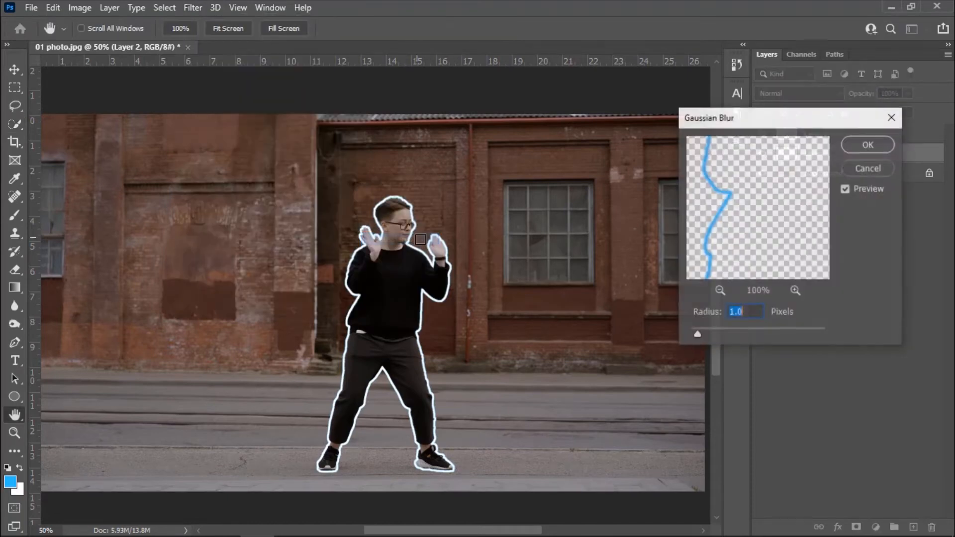
pyautogui.write('8')
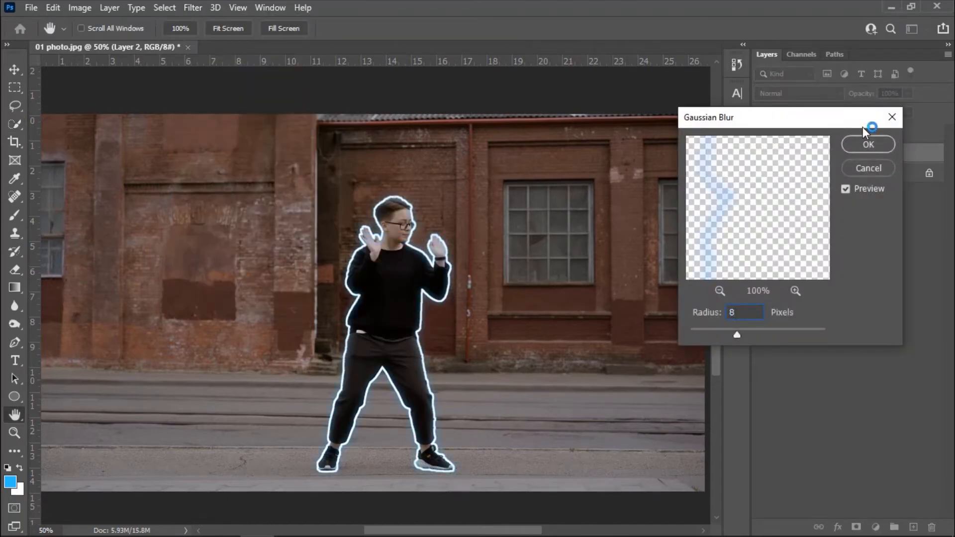
pyautogui.click(867, 143)
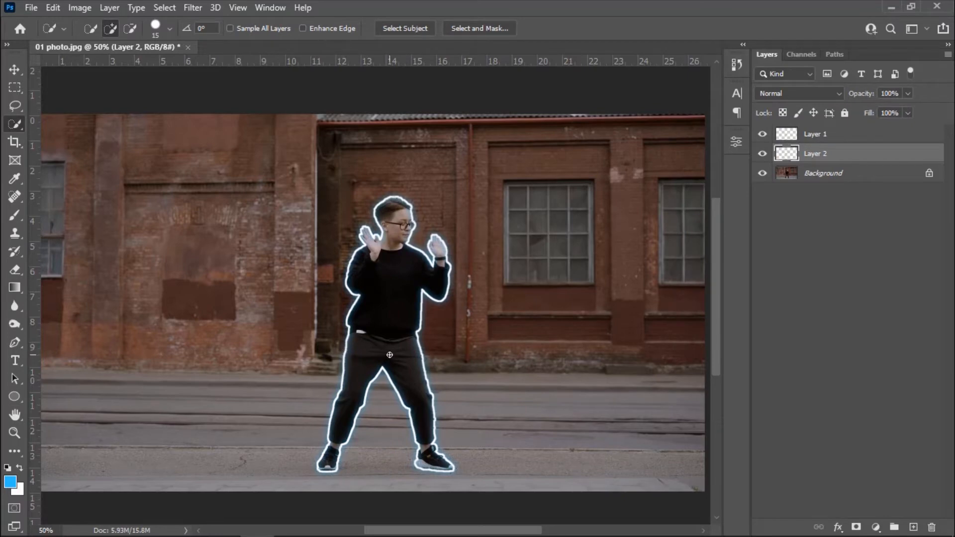
# Step: Duplicate the blurred blue outline layer, Layer 2, to strengthen the glow
pyautogui.rightClick(823, 155)
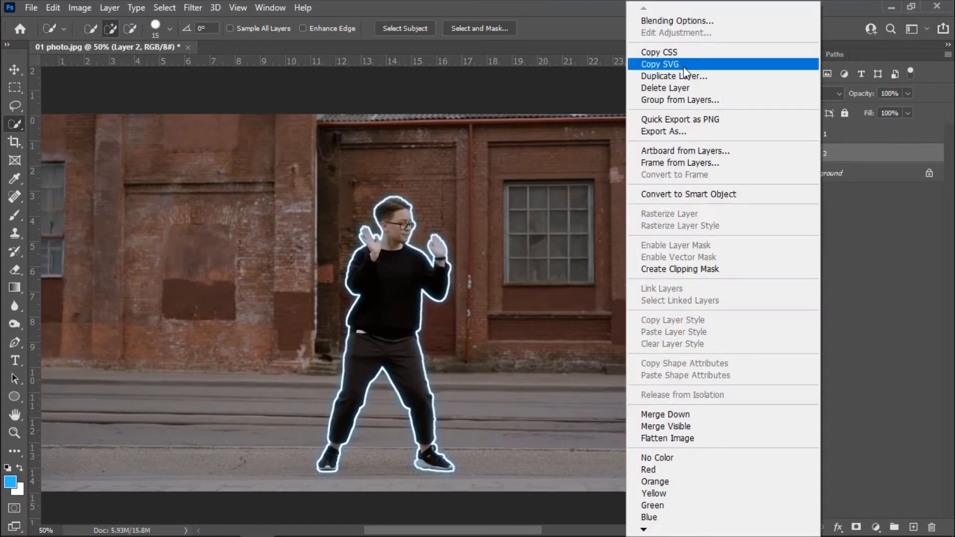
pyautogui.click(674, 76)
pyautogui.click(586, 142)
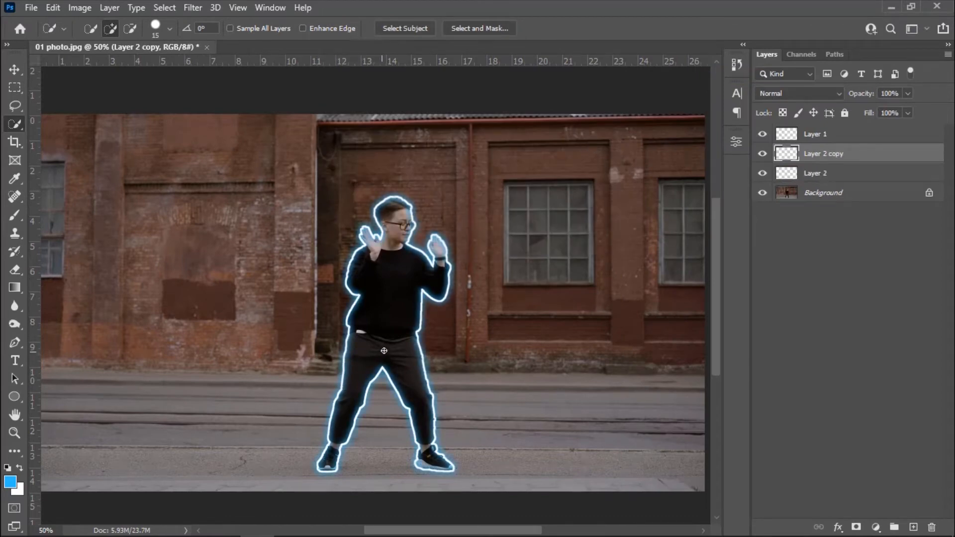
# Step: Apply a Gaussian Blur with a radius of 1 pixel to the white outline on Layer 1
pyautogui.click(814, 138)
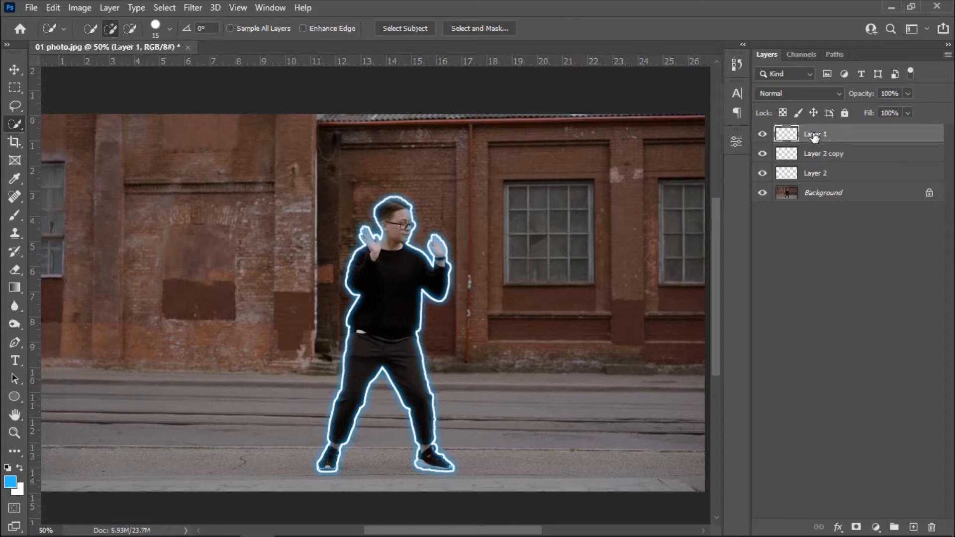
pyautogui.click(194, 7)
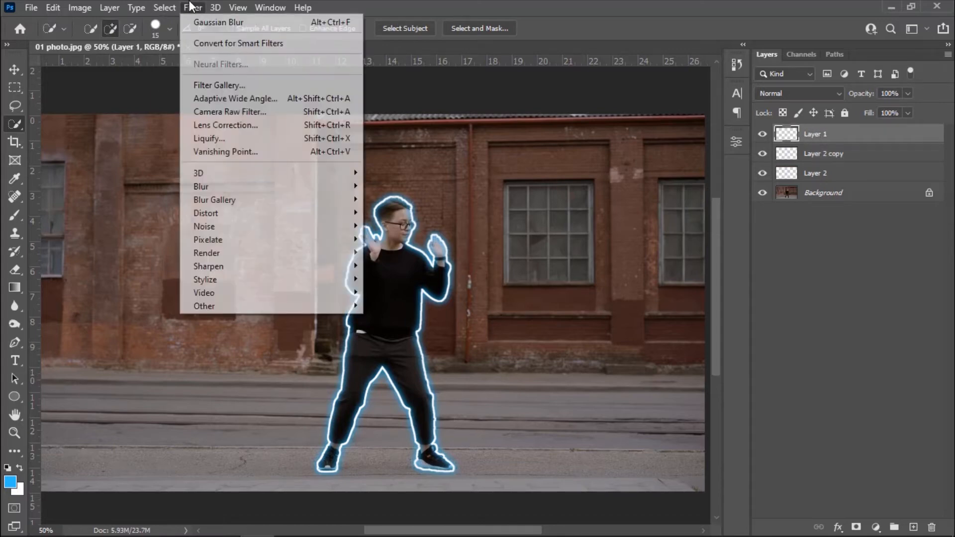
pyautogui.moveTo(230, 186)
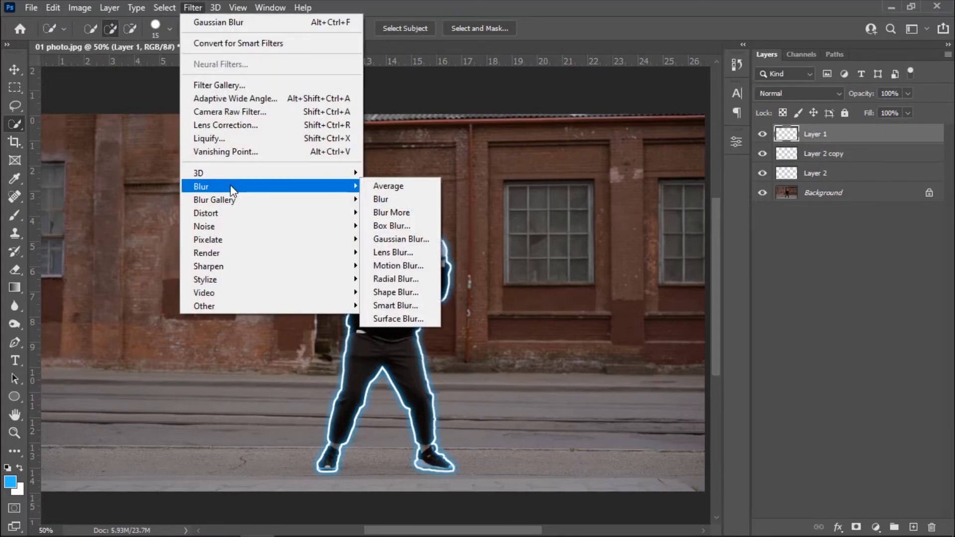
pyautogui.click(427, 241)
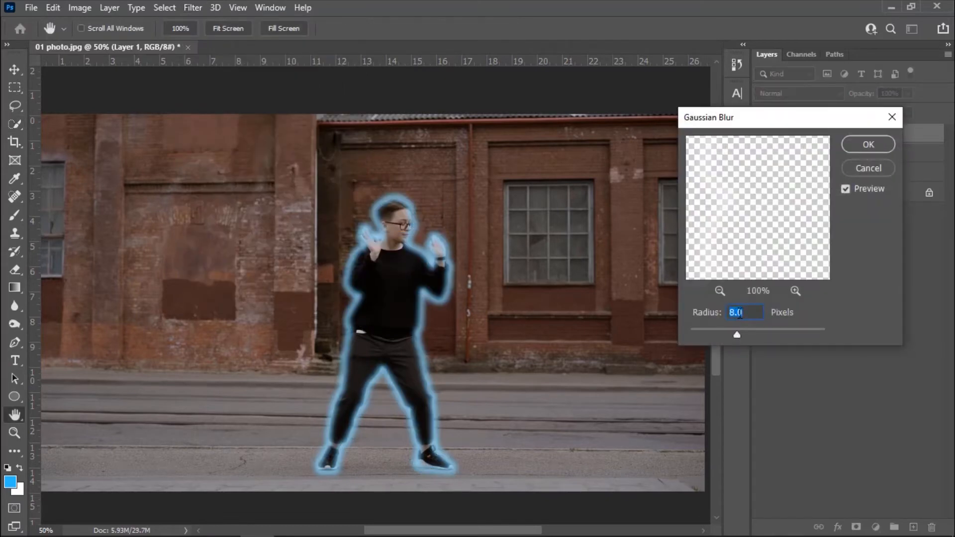
pyautogui.write('1')
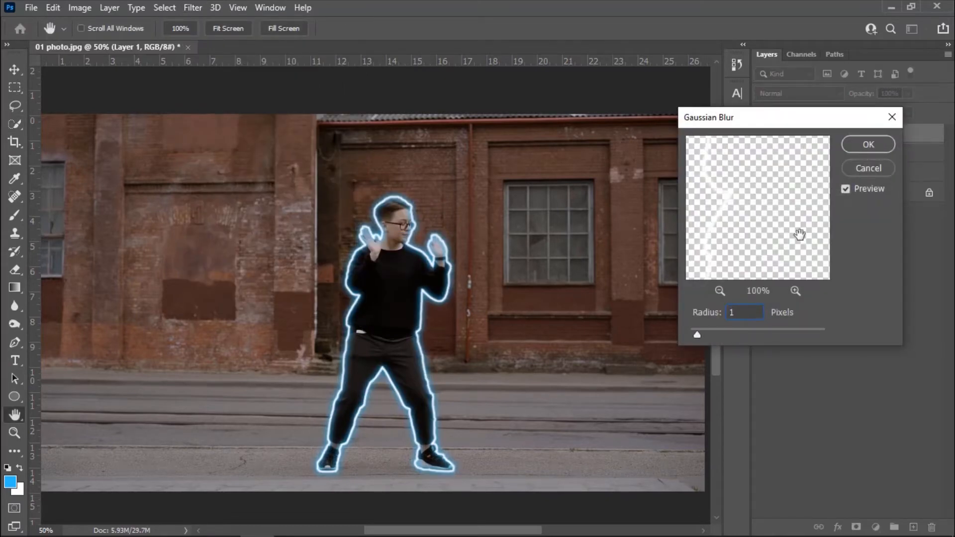
pyautogui.click(887, 144)
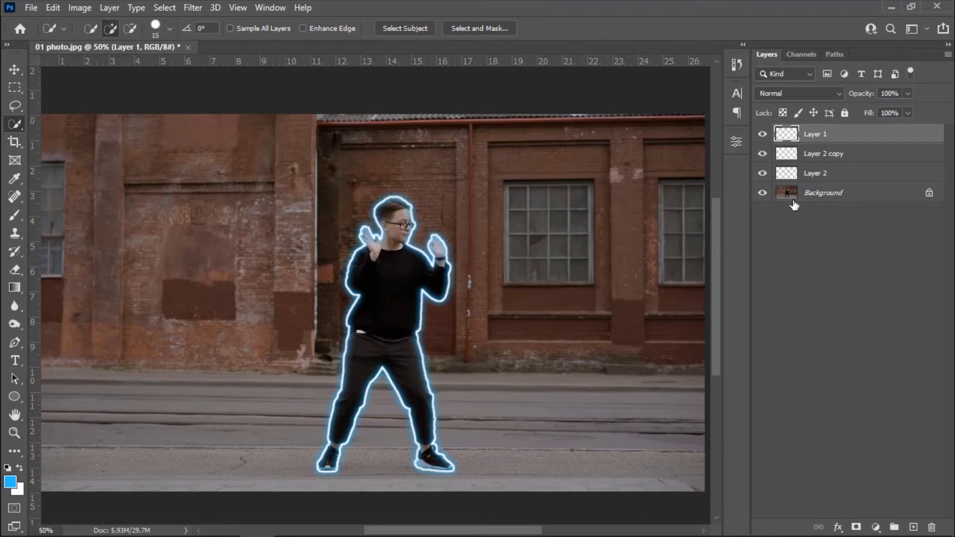
# Step: Hide the Background layer and save the glowing outline for web as a transparent PNG-24 named 01-glow
pyautogui.click(763, 194)
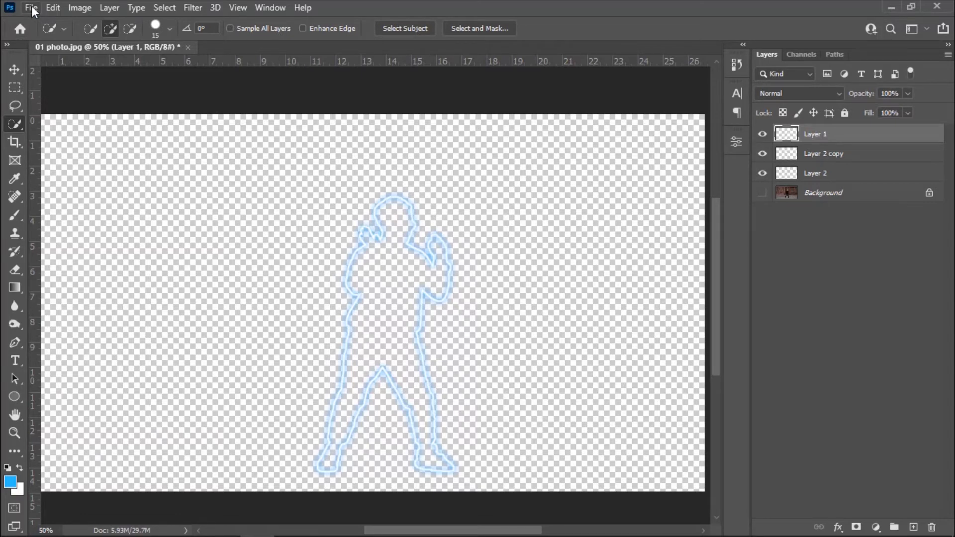
pyautogui.click(31, 7)
pyautogui.moveTo(75, 216)
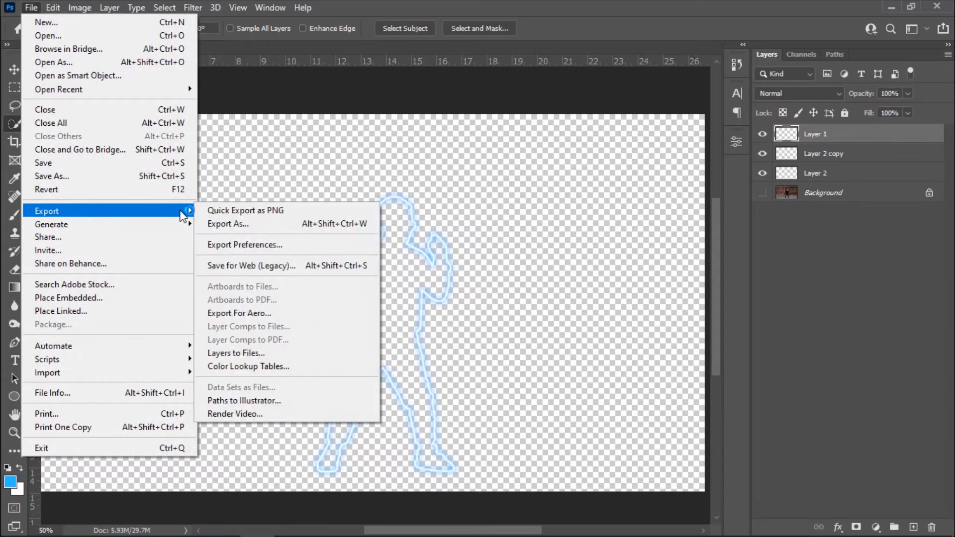
pyautogui.click(239, 266)
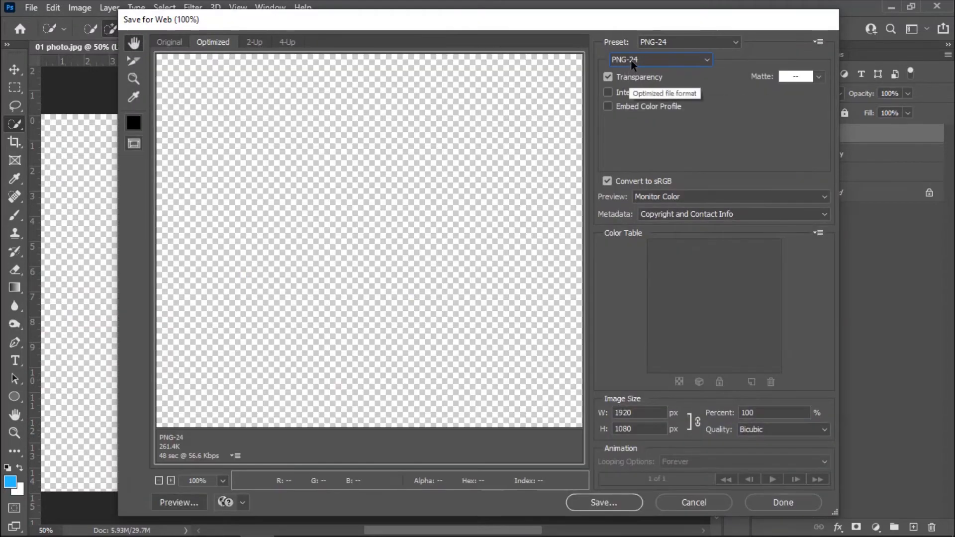
pyautogui.click(634, 60)
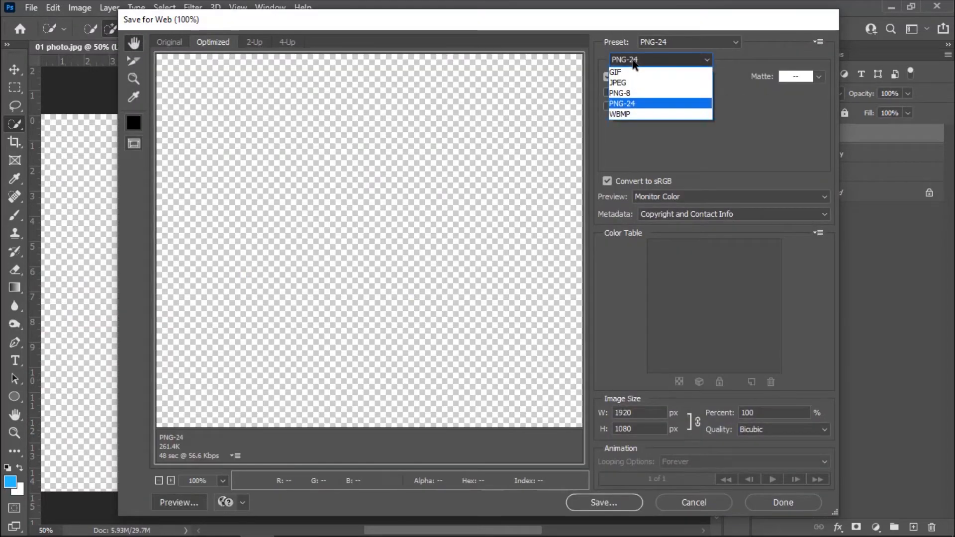
pyautogui.click(625, 104)
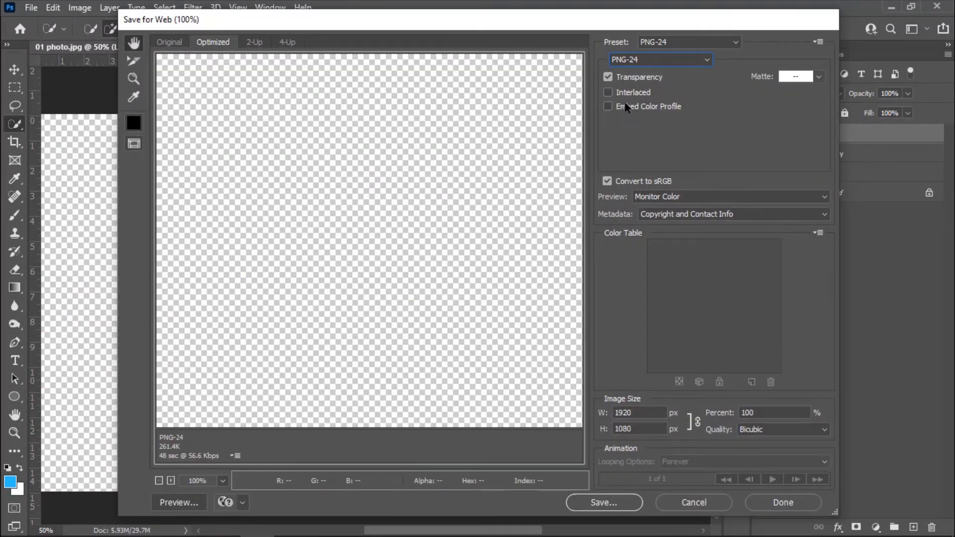
pyautogui.click(603, 504)
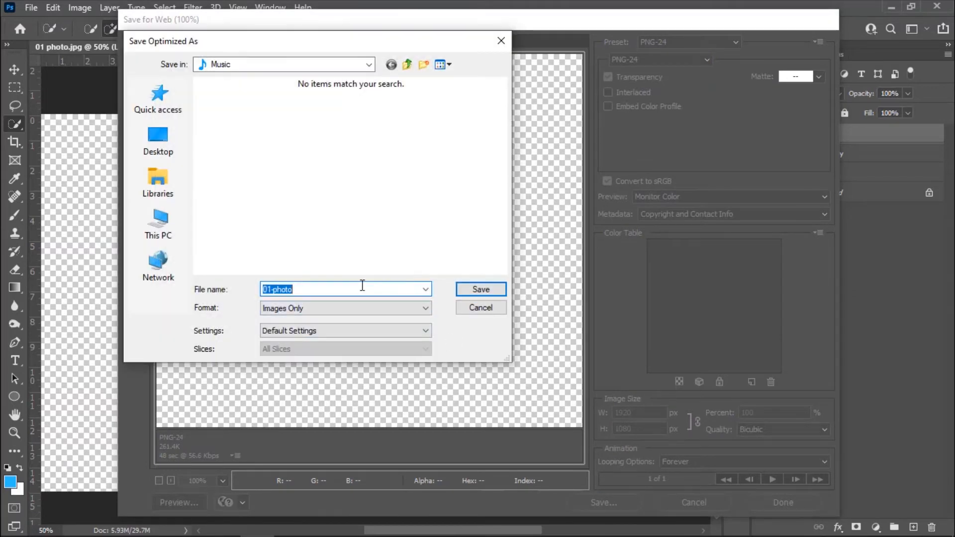
pyautogui.write('01 glow')
pyautogui.click(469, 291)
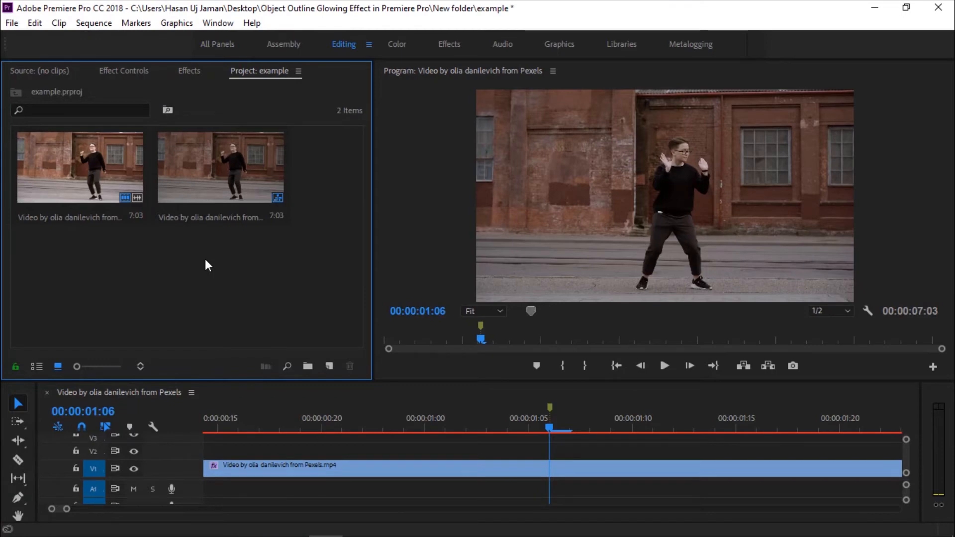
# Step: Switch to Premiere Pro, import 01-glow.png and place it on track V2 at 00:00:01:06 above the video clip
pyautogui.rightClick(206, 262)
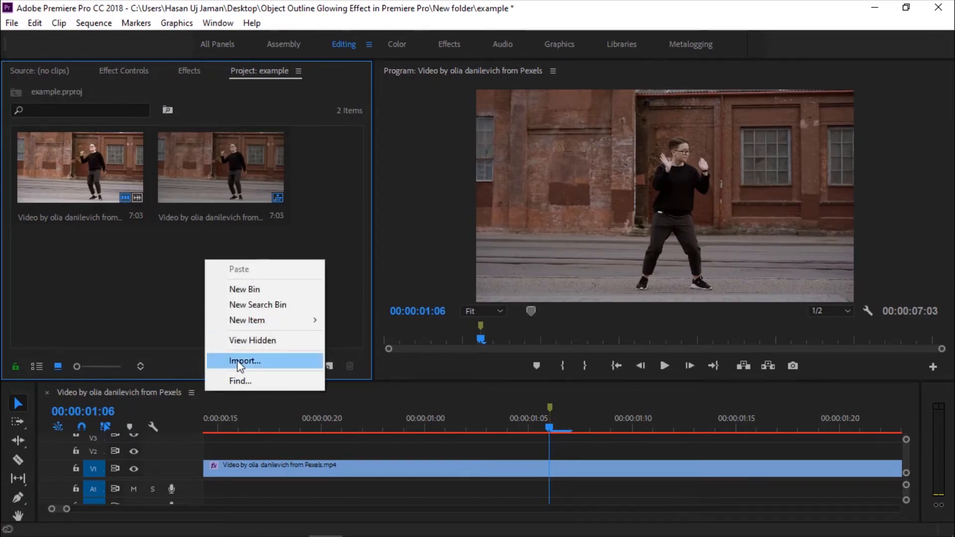
pyautogui.click(233, 360)
pyautogui.click(56, 324)
pyautogui.click(241, 157)
pyautogui.click(397, 449)
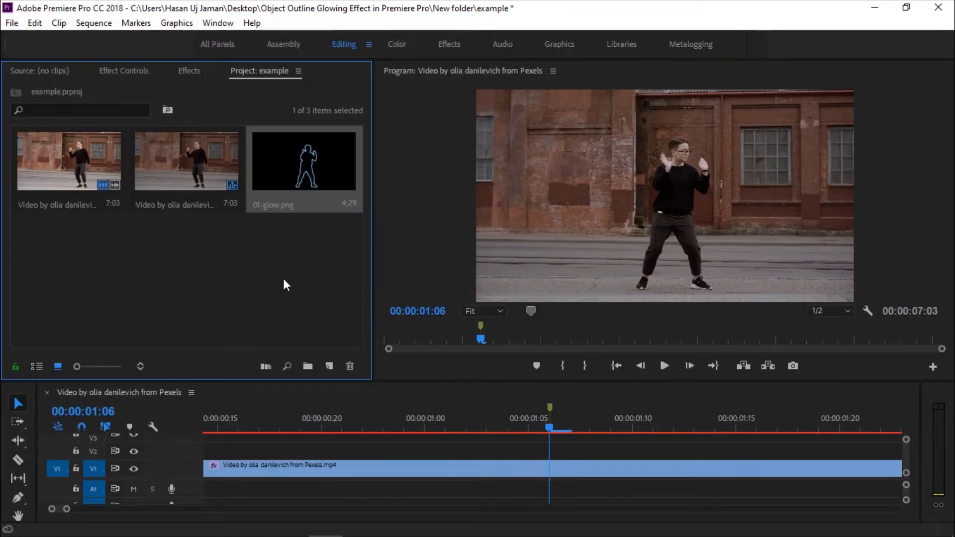
pyautogui.moveTo(300, 169); pyautogui.dragTo(559, 455)
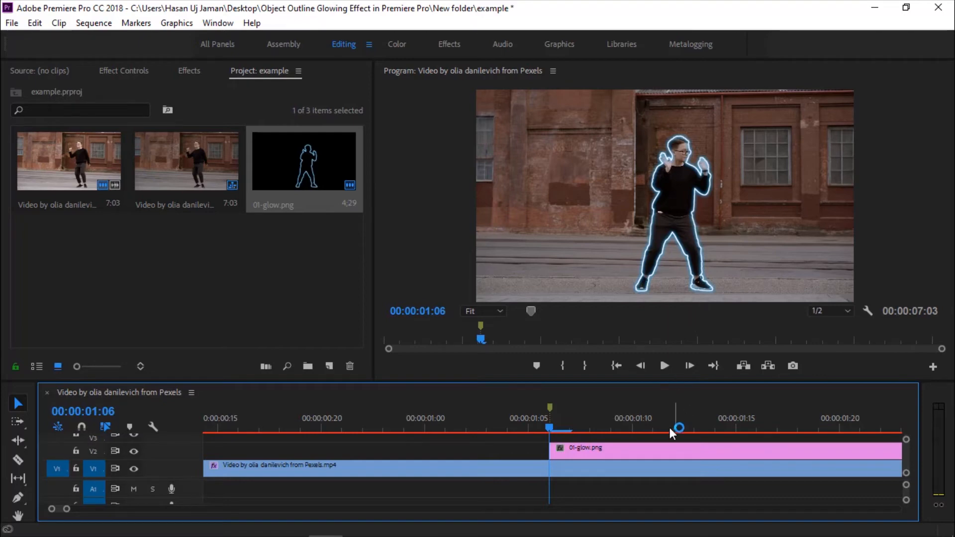
# Step: Cut the 01-glow.png clip at 00:00:01:07 and delete the part after the cut, keeping a single frame
pyautogui.click(777, 428)
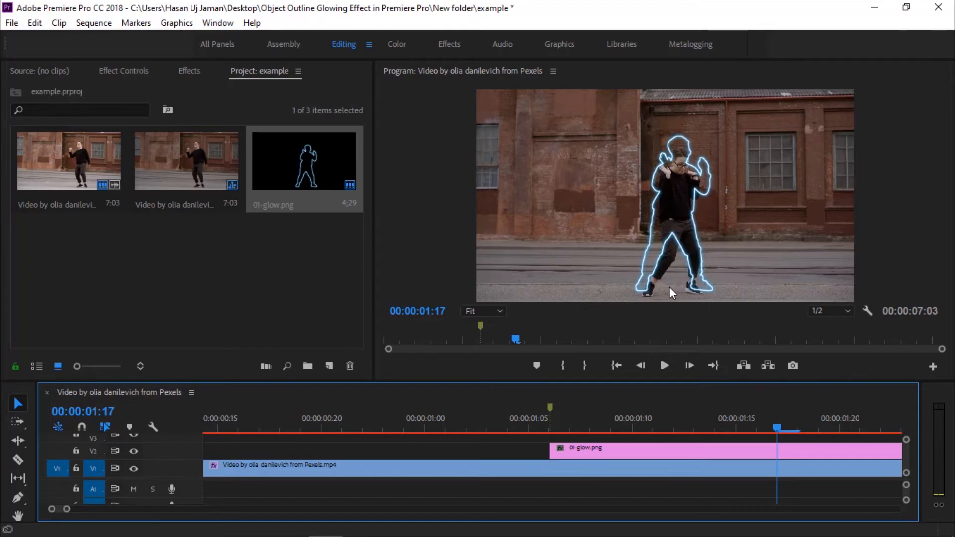
pyautogui.click(571, 427)
pyautogui.click(584, 451)
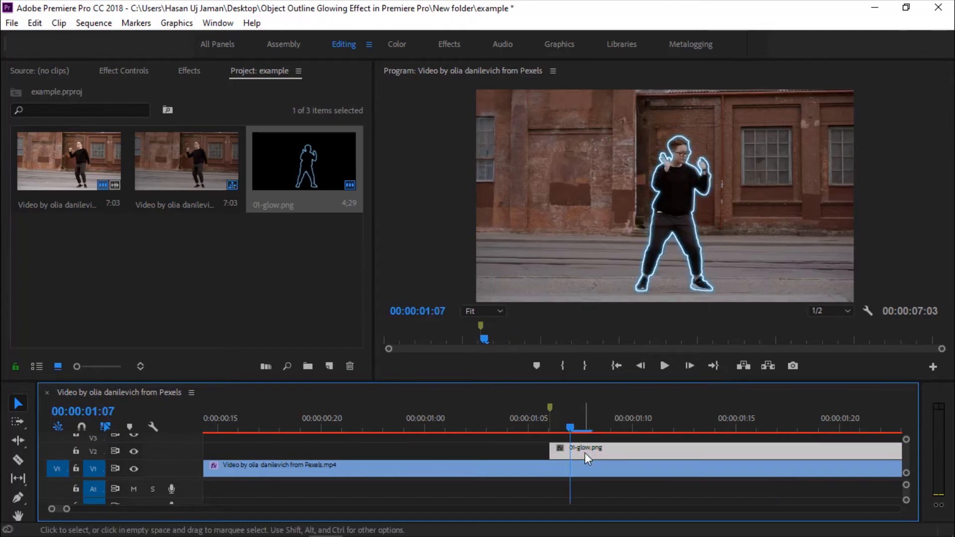
pyautogui.hotkey('ctrl', 'k')
pyautogui.click(602, 447)
pyautogui.press('Delete')
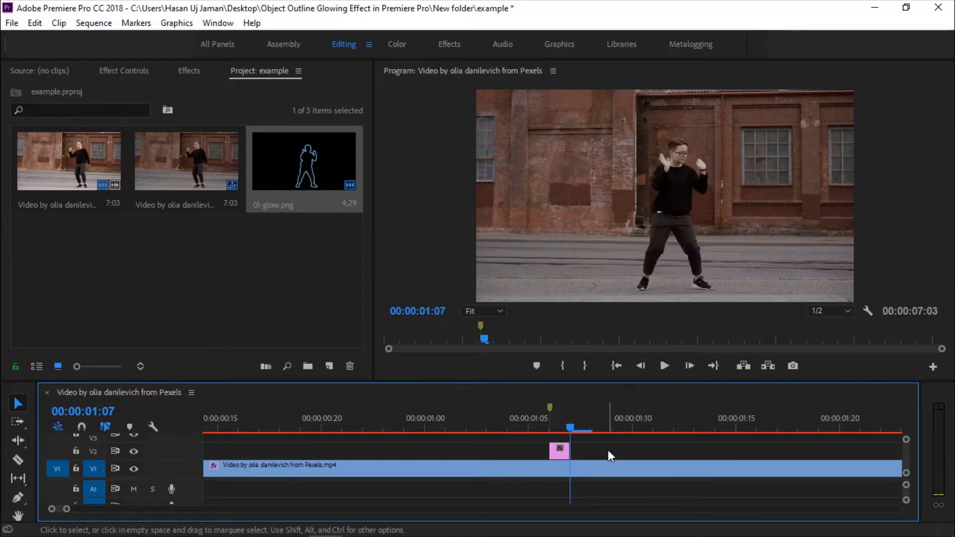
# Step: Export the video frame at 00:00:01:07 as 02.jpg and outline the dancer on it in Photoshop with a blue stroke
pyautogui.moveTo(570, 428); pyautogui.dragTo(557, 424)
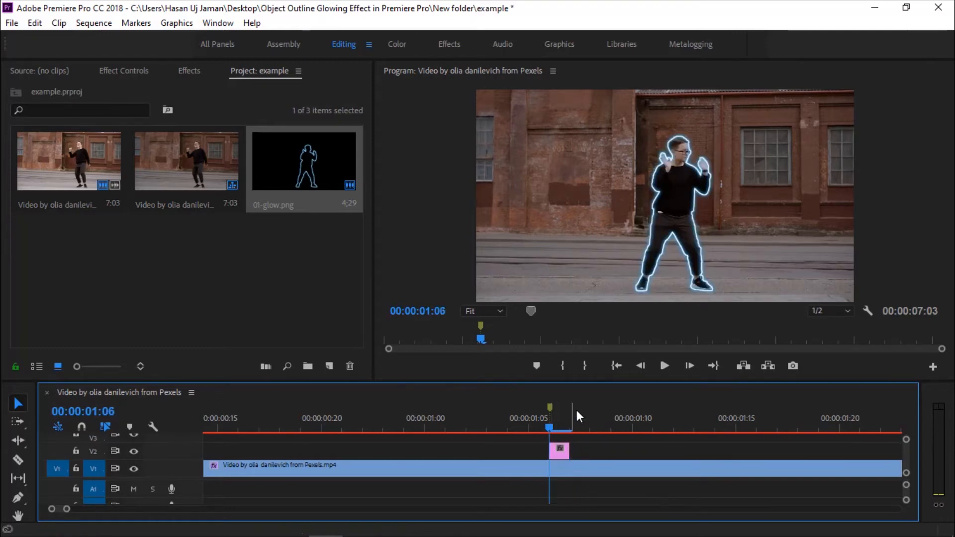
pyautogui.moveTo(569, 423); pyautogui.dragTo(476, 431)
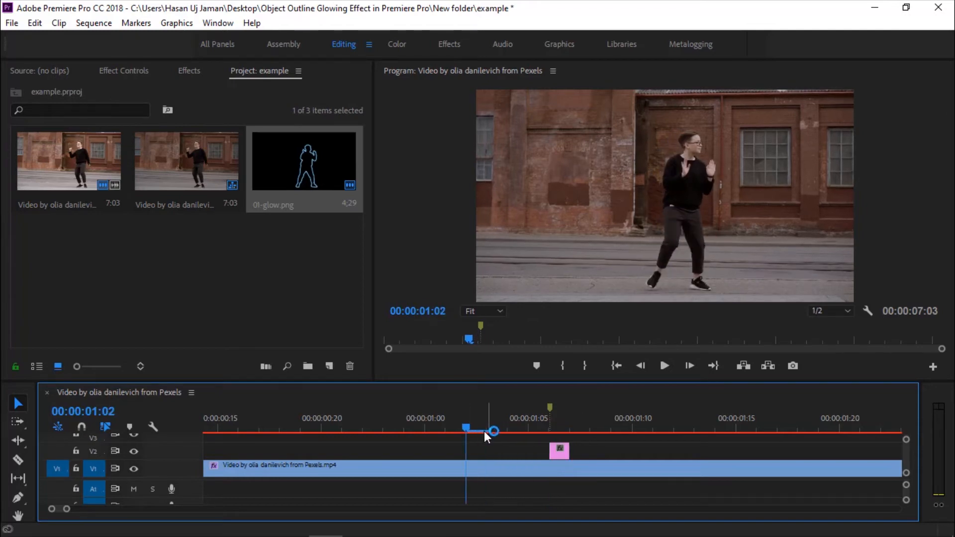
pyautogui.click(568, 422)
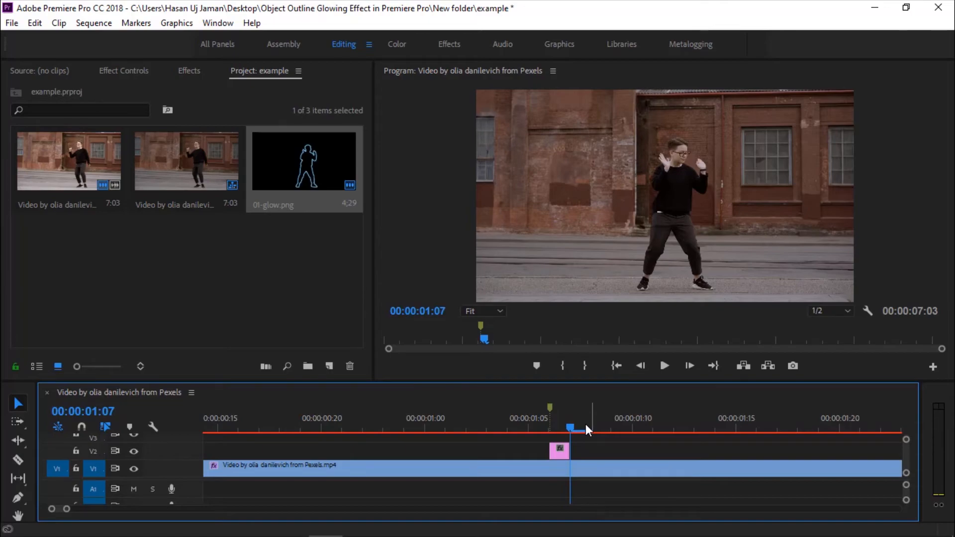
pyautogui.hotkey('ctrl', 'shift', 'e')
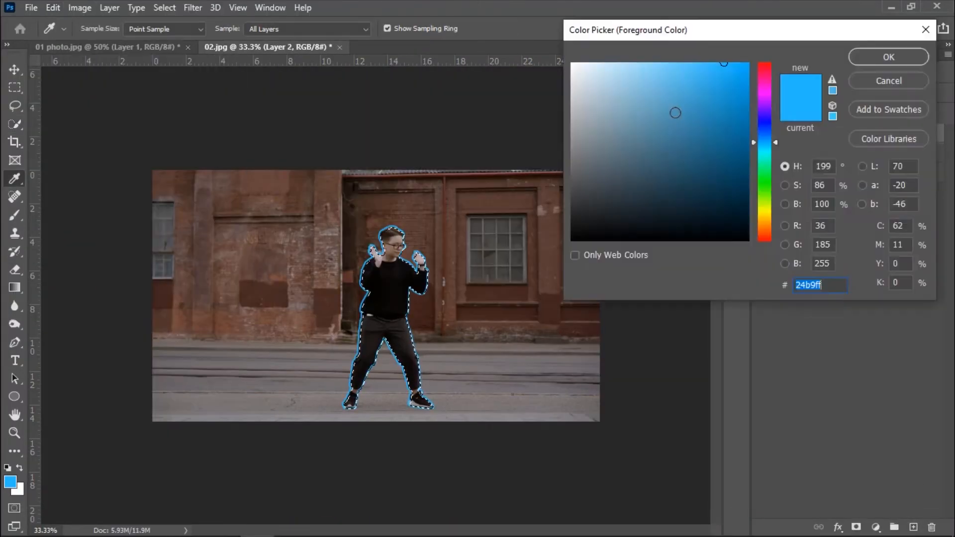
pyautogui.click(841, 134)
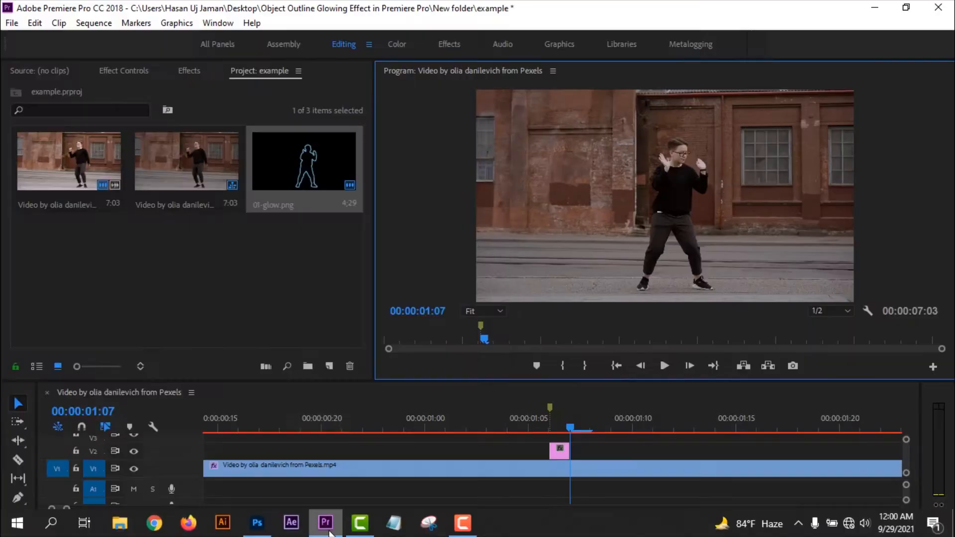
# Step: Outline the following frames the same way and place 02-glow.png to 05-glow.png as consecutive one-frame clips after 01-glow.png on V2
pyautogui.rightClick(201, 255)
pyautogui.click(239, 356)
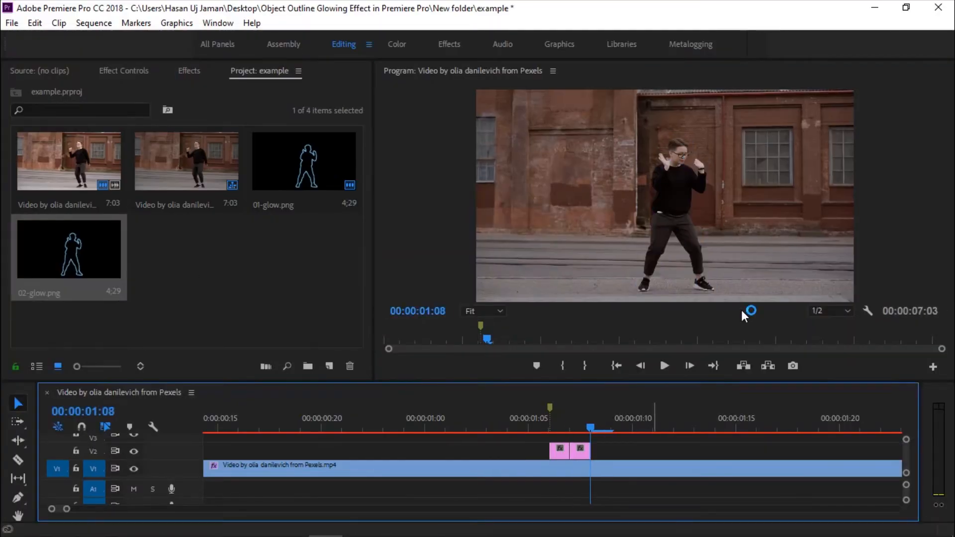
pyautogui.click(876, 59)
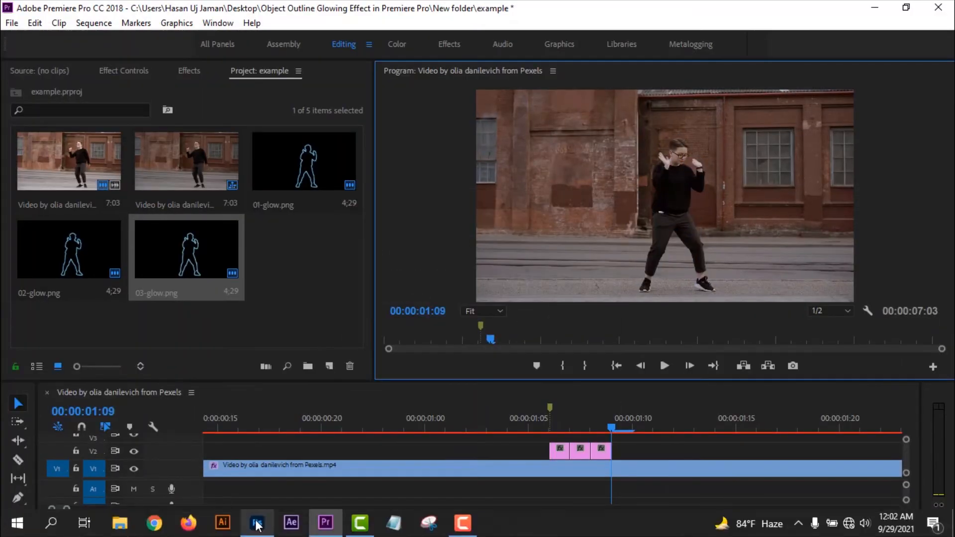
pyautogui.click(257, 524)
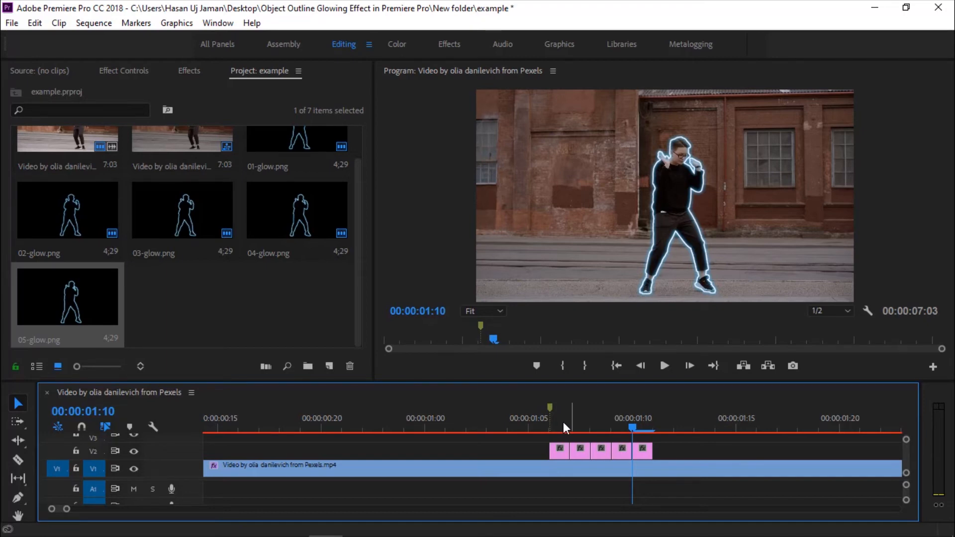
# Step: Play the sequence from shortly before the glow clips to check the outline effect on the moving dancer
pyautogui.moveTo(569, 426); pyautogui.dragTo(419, 429)
pyautogui.press('space')
pyautogui.press('space')
pyautogui.moveTo(578, 416); pyautogui.dragTo(446, 422)
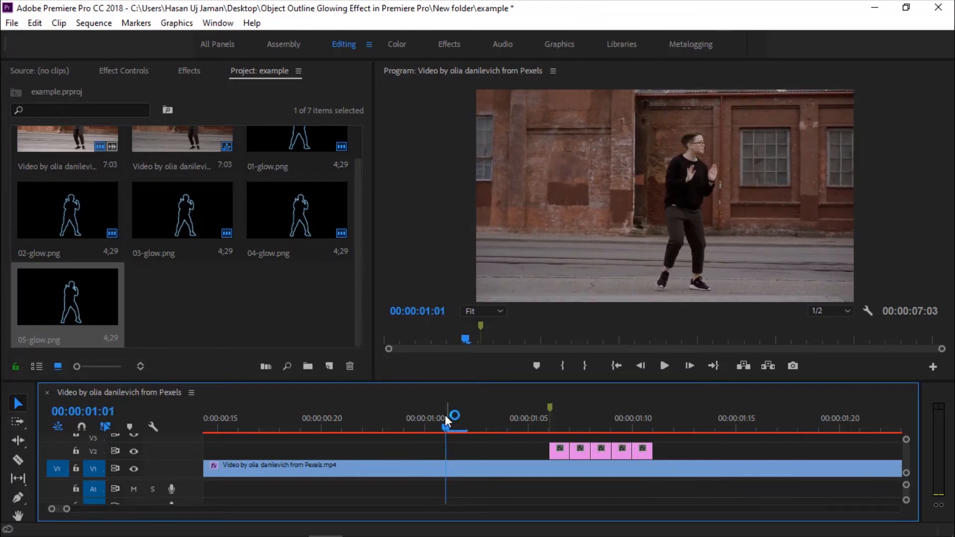
pyautogui.press('space')
pyautogui.press('space')
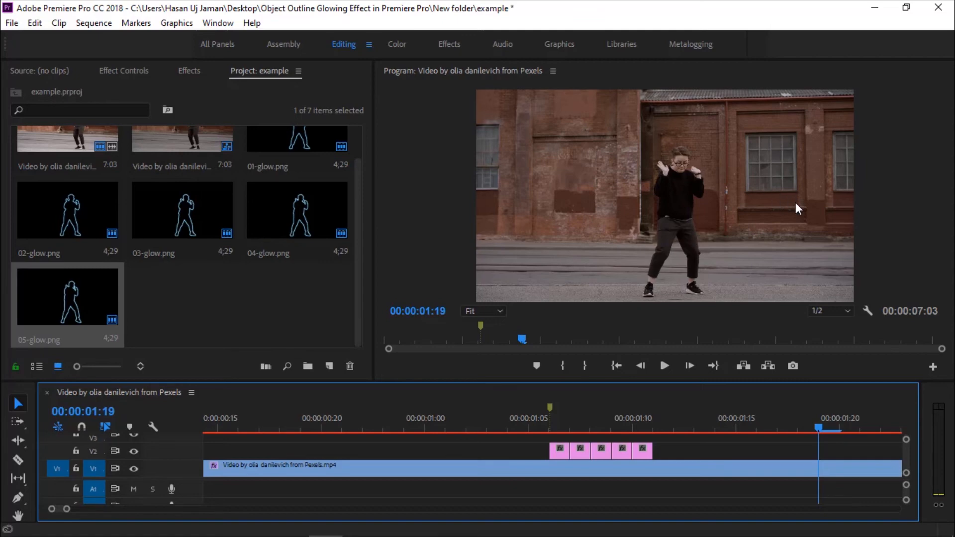
# Step: Export the video frame at 00:00:01:19 as a JPEG named 06
pyautogui.click(793, 367)
pyautogui.write('06')
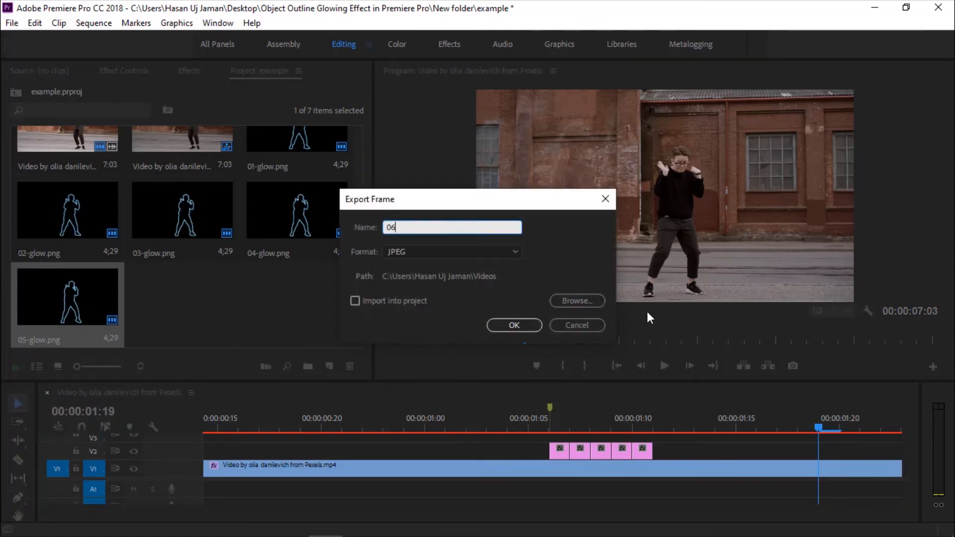
pyautogui.click(514, 325)
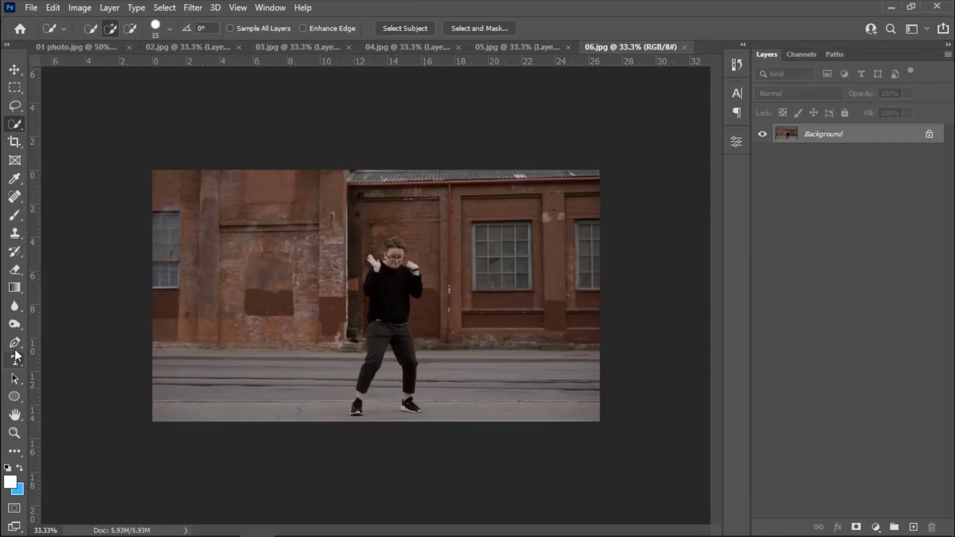
# Step: In Photoshop, trace the large window beside the dancer in 06.jpg with the Pen tool and convert the closed path into a selection
pyautogui.click(15, 346)
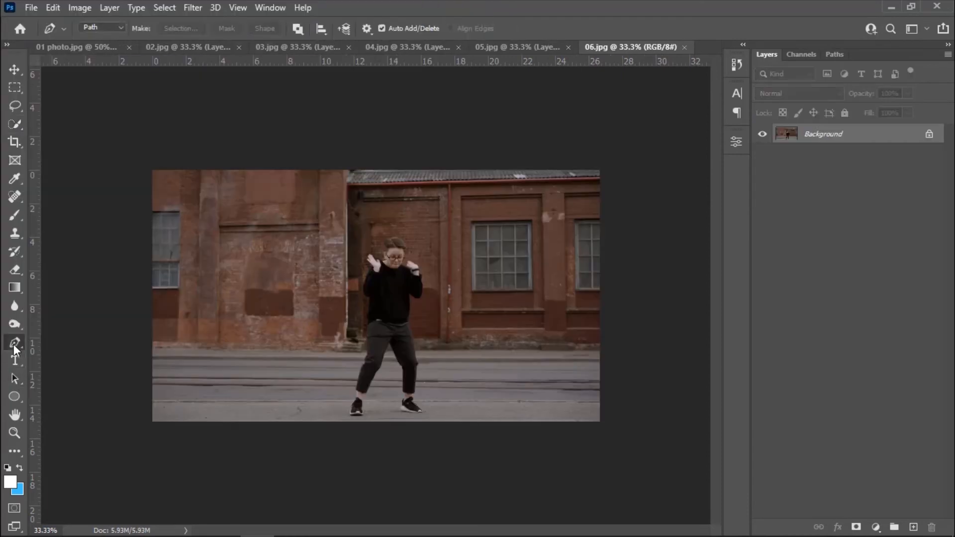
pyautogui.keyDown('ctrl'); pyautogui.click(505, 245); pyautogui.keyUp('ctrl')
pyautogui.keyDown('ctrl'); pyautogui.click(504, 245); pyautogui.keyUp('ctrl')
pyautogui.moveTo(527, 274); pyautogui.dragTo(437, 266)
pyautogui.keyDown('ctrl'); pyautogui.click(437, 265); pyautogui.keyUp('ctrl')
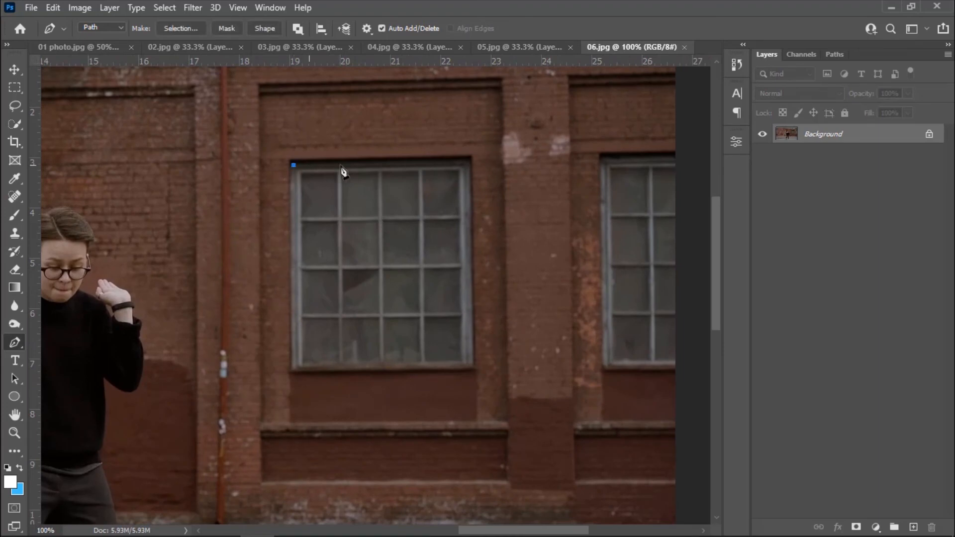
pyautogui.click(294, 165)
pyautogui.click(468, 162)
pyautogui.click(472, 365)
pyautogui.click(292, 369)
pyautogui.click(294, 164)
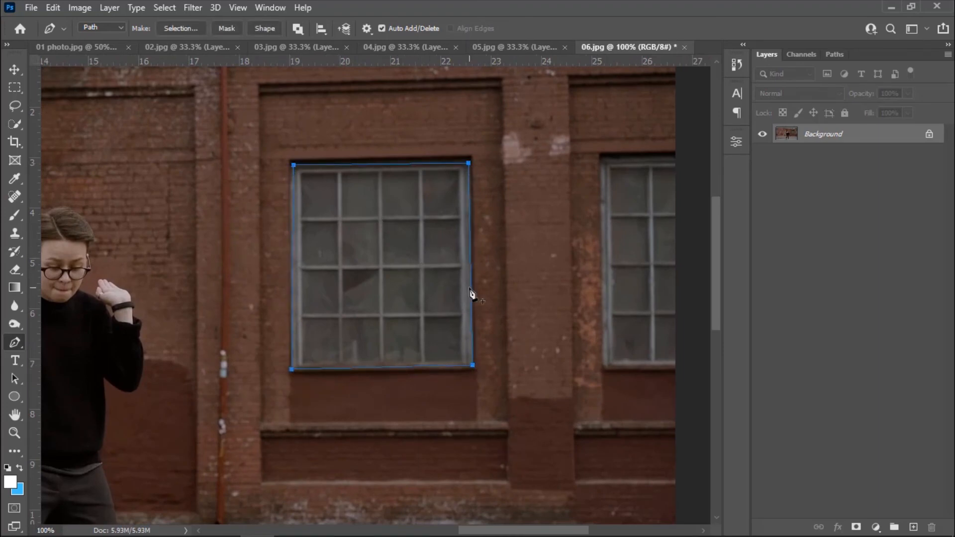
pyautogui.hotkey('ctrl', 'Return')
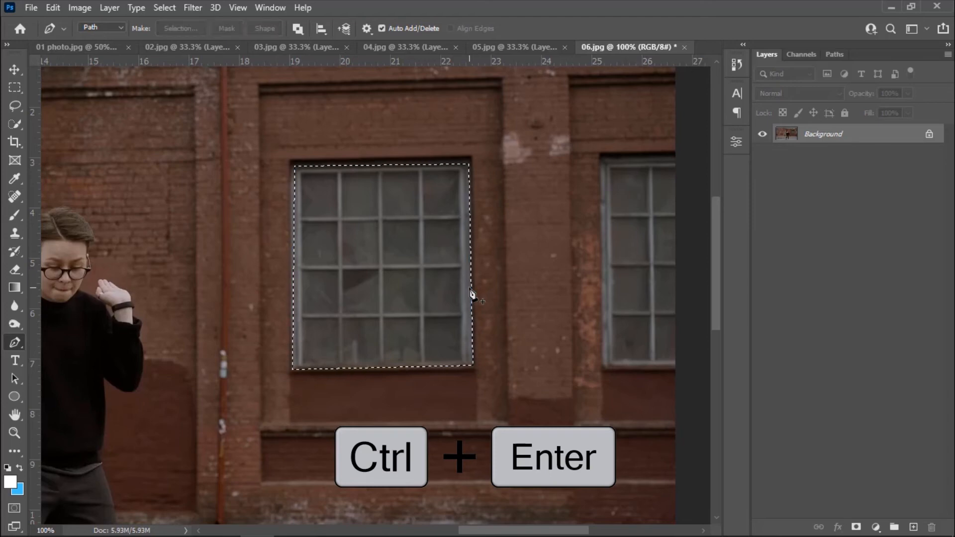
# Step: Add a new layer above the 06.jpg background and set the foreground color to bright blue
pyautogui.click(915, 527)
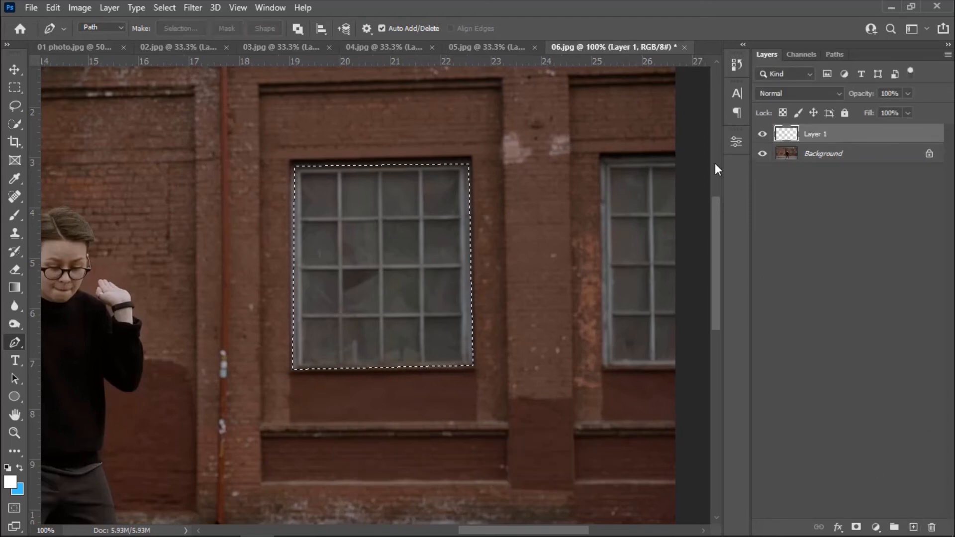
pyautogui.click(11, 483)
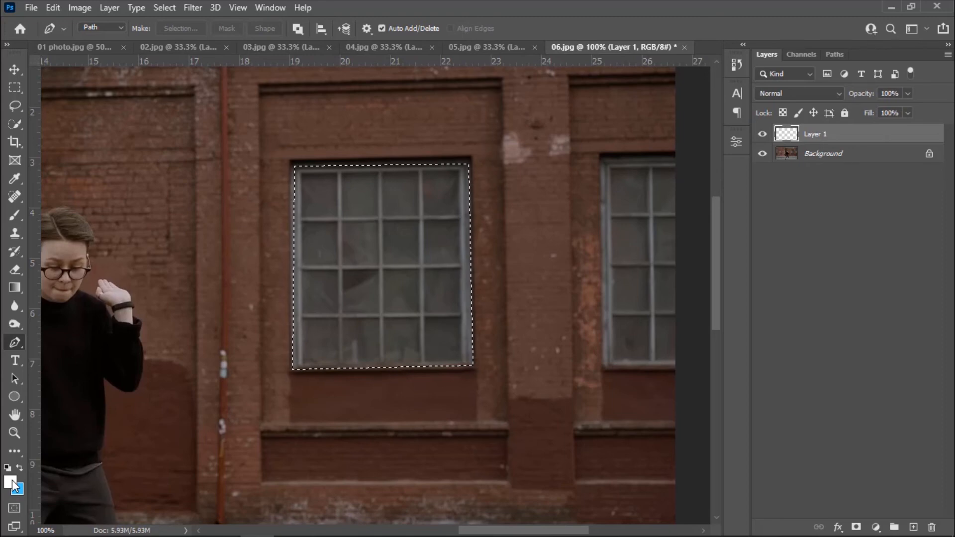
pyautogui.moveTo(719, 79)
pyautogui.mouseDown()
pyautogui.moveTo(699, 67)
pyautogui.moveTo(725, 54)
pyautogui.mouseUp()
pyautogui.click(889, 57)
pyautogui.press('p')
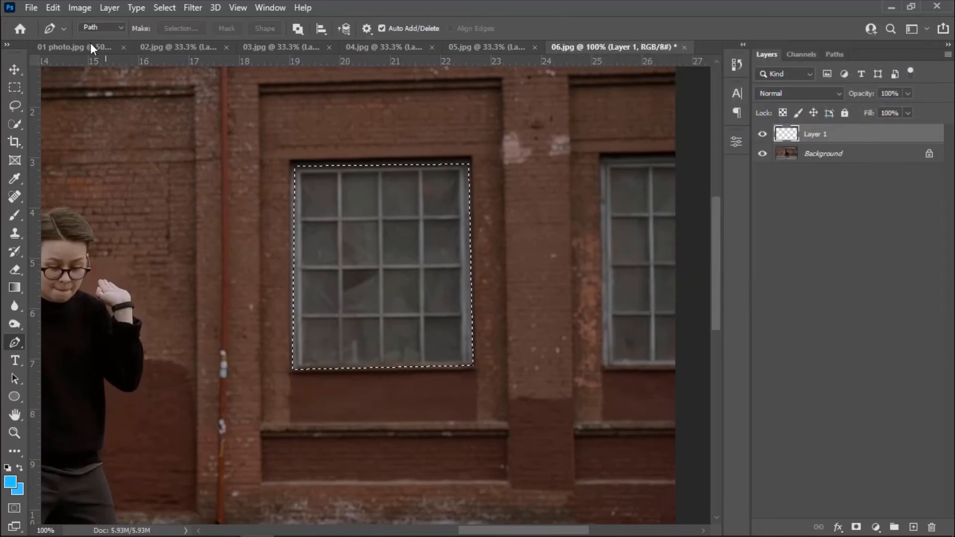
# Step: Stroke the window selection with a 7 px blue line located at the center, and add a white stroke on a second new layer
pyautogui.click(53, 7)
pyautogui.click(143, 237)
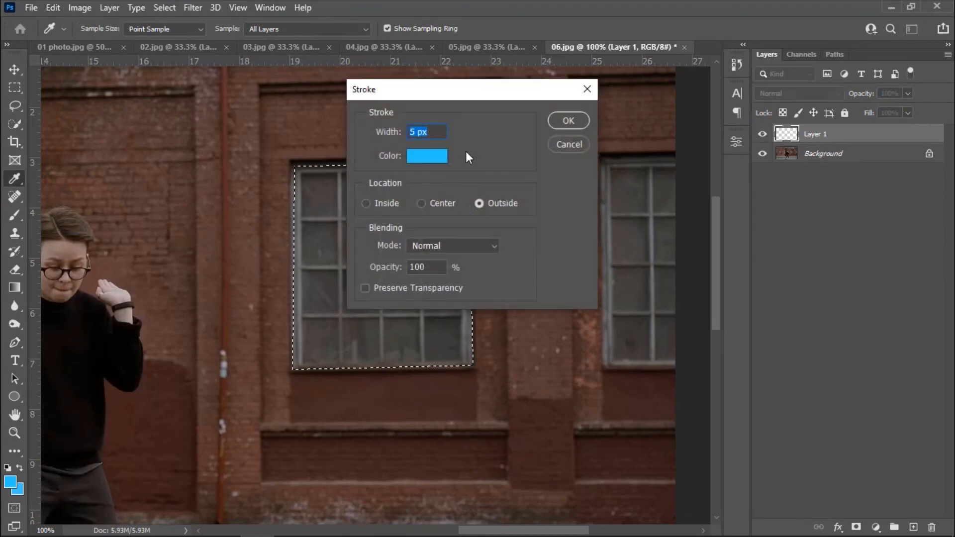
pyautogui.write('7')
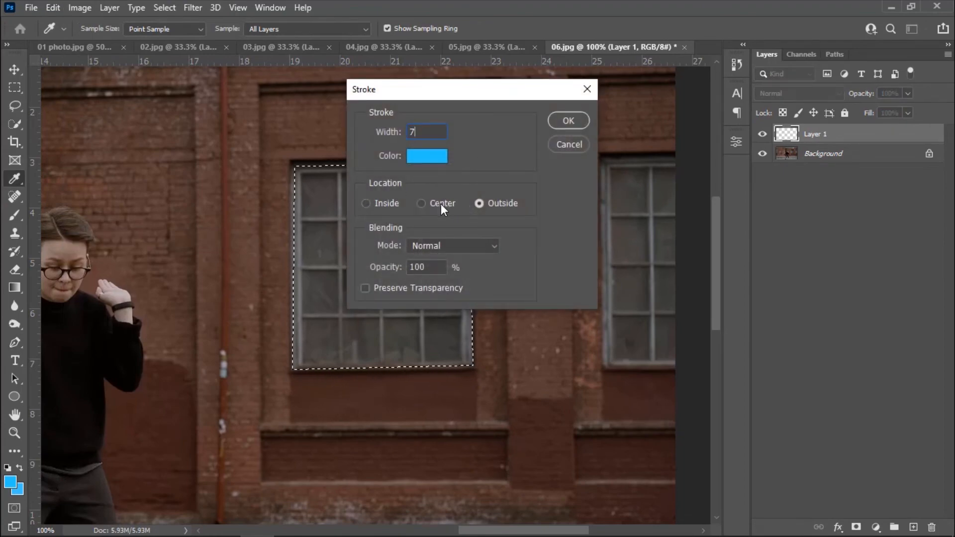
pyautogui.click(421, 204)
pyautogui.click(573, 121)
pyautogui.press('p')
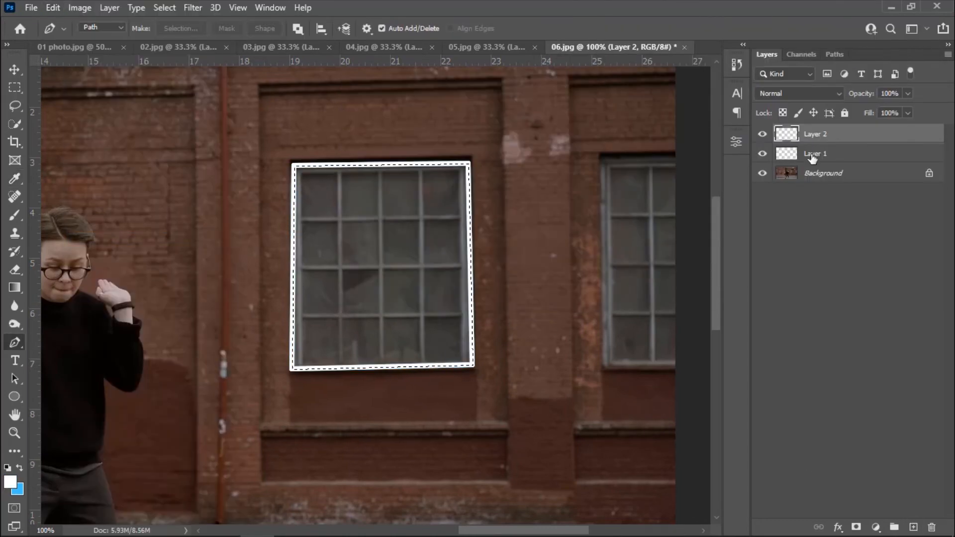
# Step: With the selection cleared, apply a 10-pixel Gaussian Blur to the blue outline on Layer 1 and duplicate that layer
pyautogui.click(811, 154)
pyautogui.hotkey('ctrl', 'd')
pyautogui.click(197, 9)
pyautogui.moveTo(214, 165)
pyautogui.click(376, 220)
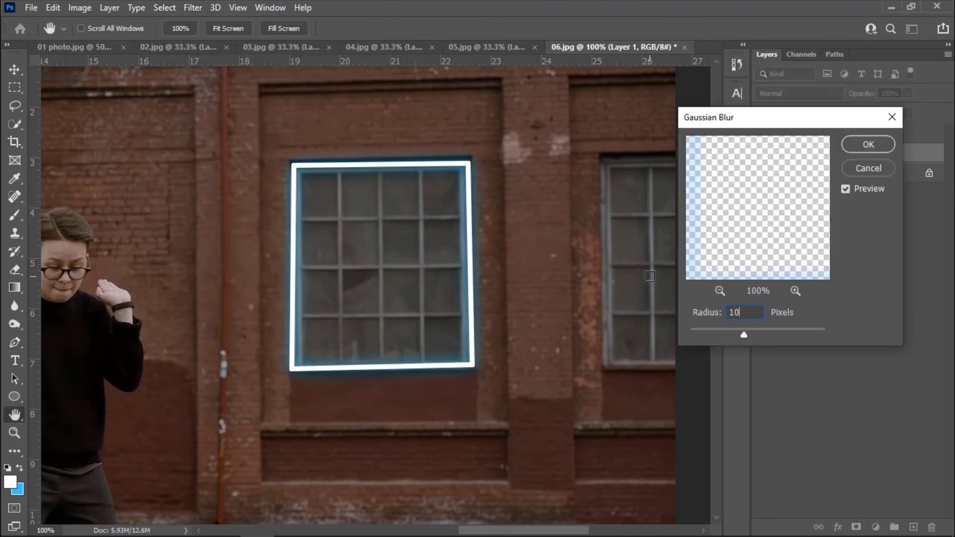
pyautogui.click(853, 150)
pyautogui.rightClick(851, 152)
pyautogui.click(697, 75)
pyautogui.click(613, 210)
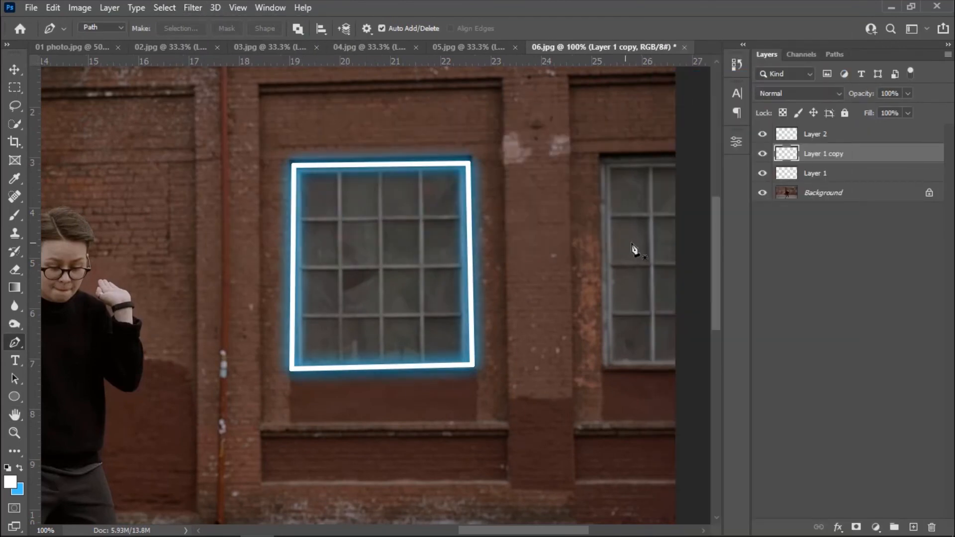
# Step: Apply a Gaussian Blur with a radius of 2 pixels to the white outline on Layer 2
pyautogui.click(816, 133)
pyautogui.click(195, 9)
pyautogui.moveTo(214, 186)
pyautogui.click(402, 238)
pyautogui.write('2')
pyautogui.click(866, 146)
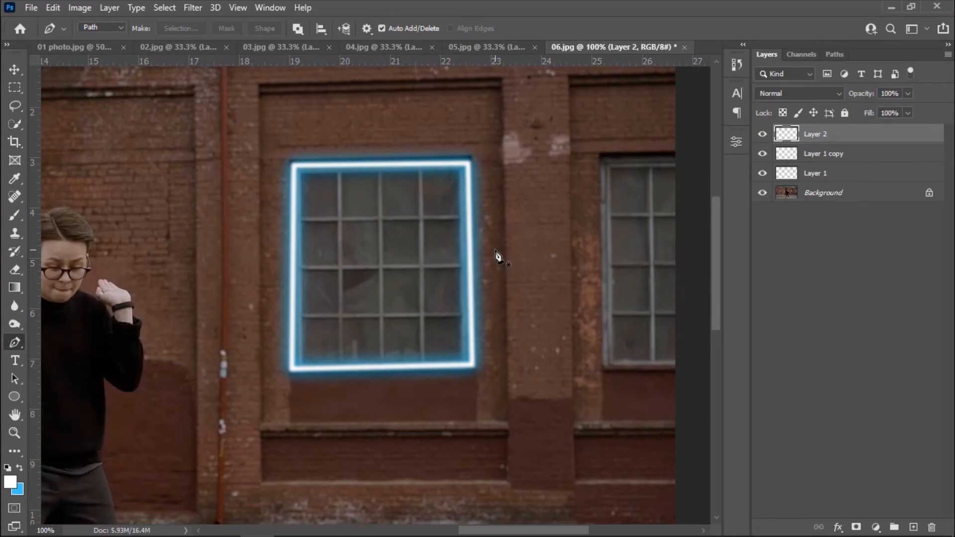
# Step: Hide the Background layer and save the transparent window outline for web as a PNG named 06-glow
pyautogui.click(763, 193)
pyautogui.click(31, 8)
pyautogui.moveTo(85, 209)
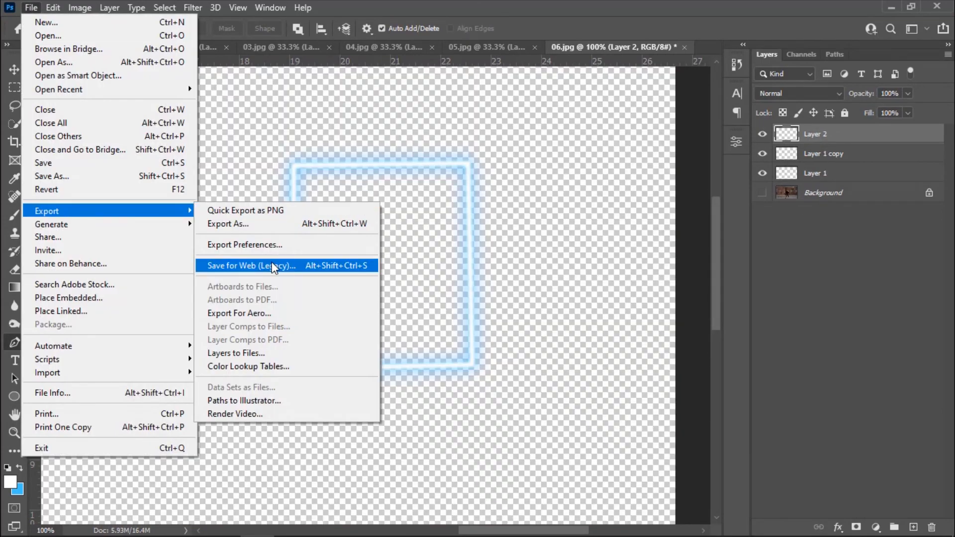
pyautogui.click(320, 262)
pyautogui.click(604, 502)
pyautogui.write('06-glow')
pyautogui.press('Return')
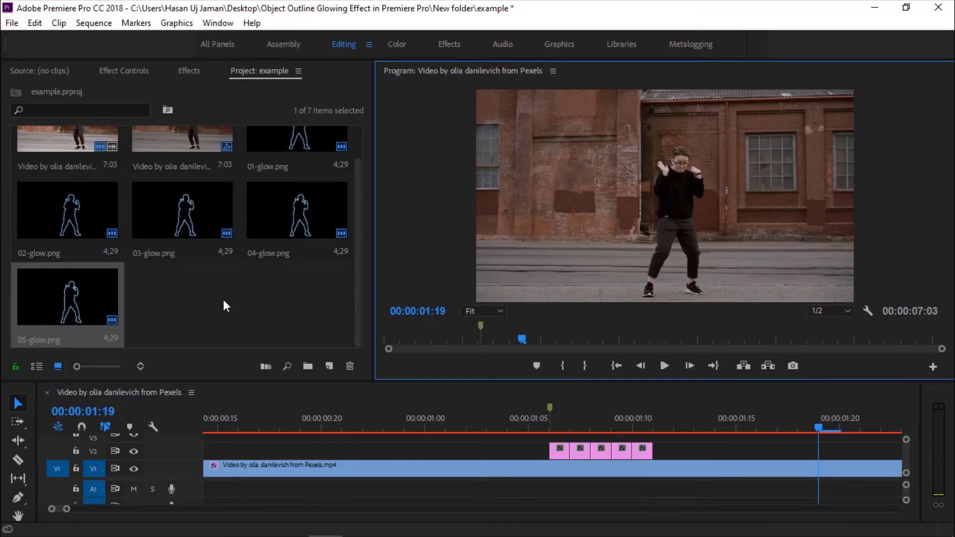
# Step: In Premiere Pro, import 06-glow.png and place it on V2 at 00:00:01:19
pyautogui.doubleClick(224, 303)
pyautogui.doubleClick(244, 299)
pyautogui.moveTo(182, 299); pyautogui.dragTo(820, 451)
# Step: Cut the 06-glow.png clip about three frames after its start and delete the remainder
pyautogui.press('-')
pyautogui.press('c')
pyautogui.click(574, 451)
pyautogui.press('v')
pyautogui.press('Delete')
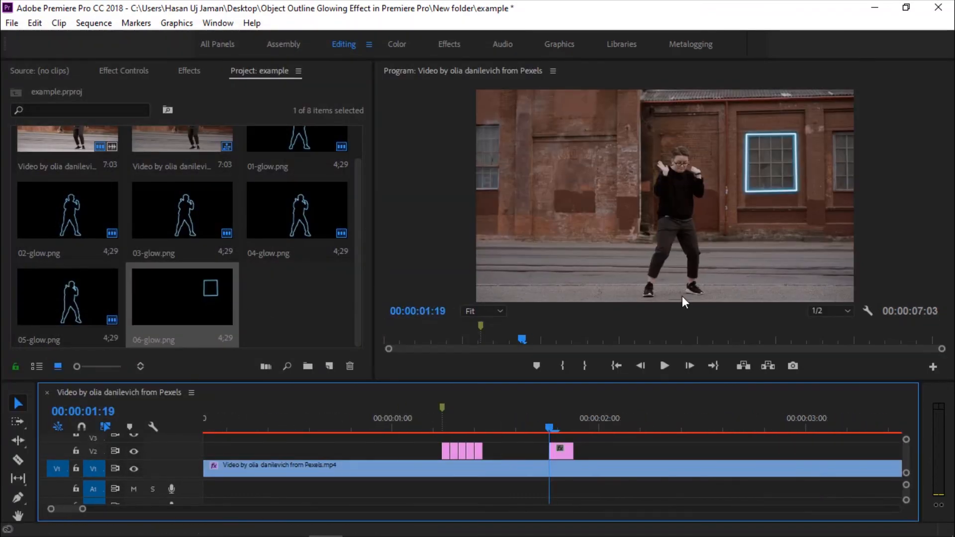
# Step: Play the sequence from shortly before the first glow clip to check the dancer and window outlines
pyautogui.press('-')
pyautogui.moveTo(326, 426); pyautogui.dragTo(367, 477)
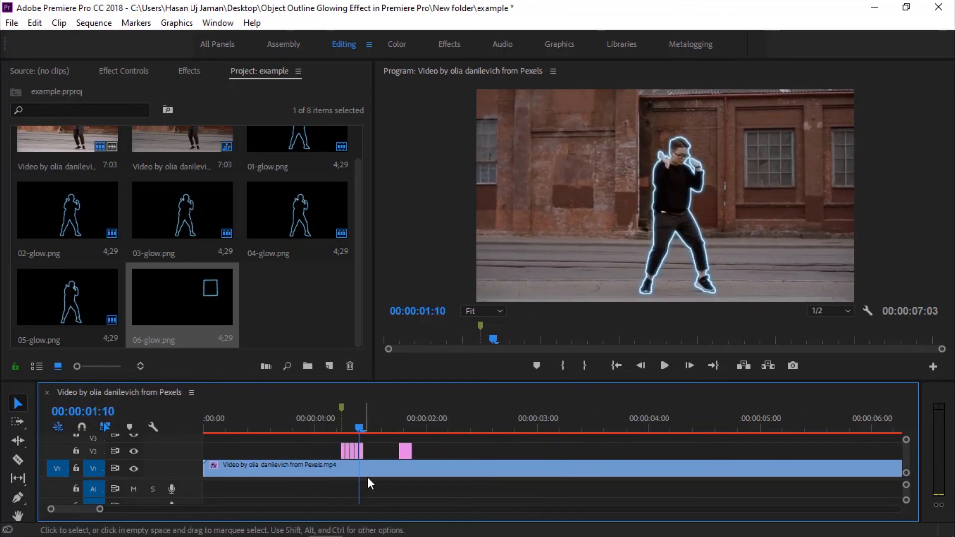